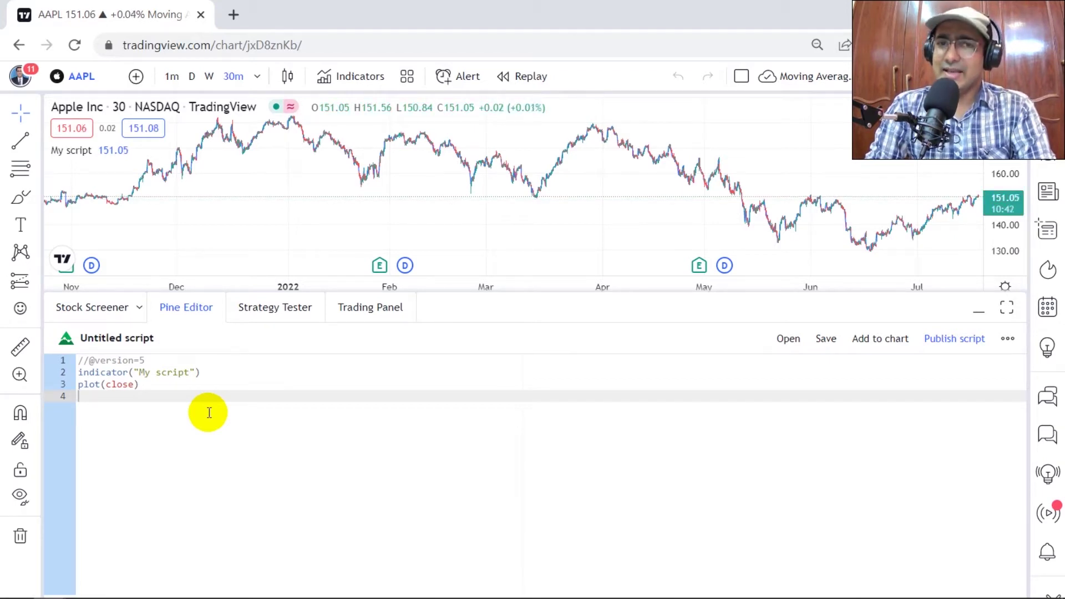
Make room above plot(close), then write and delete a Python-style def fun(x,y): line.
{"action": "key", "text": "BackSpace"}
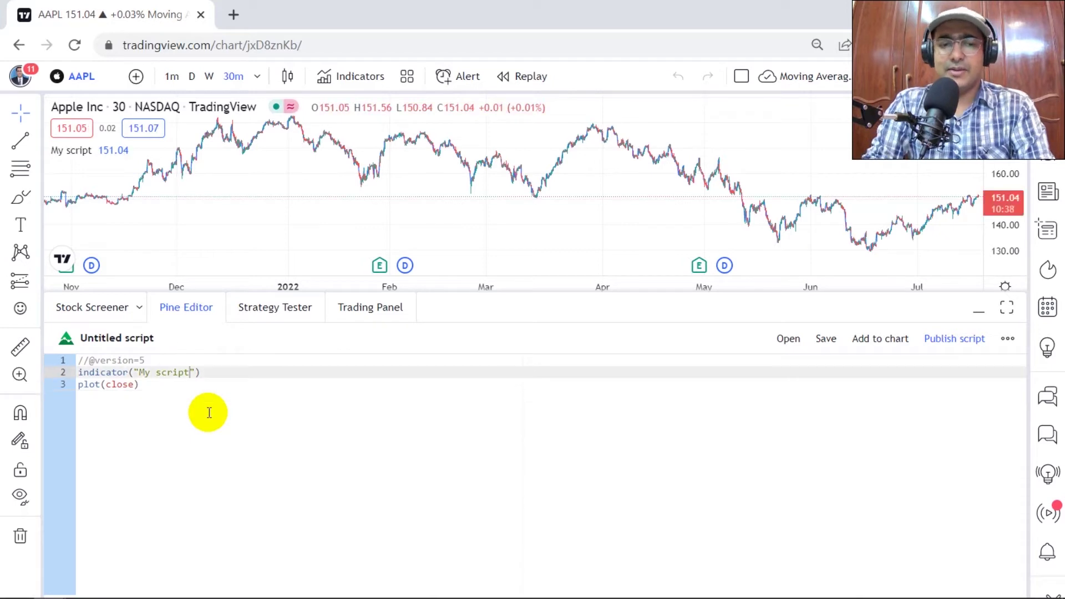
{"action": "key", "text": "Home"}
{"action": "key", "text": "Return"}
{"action": "key", "text": "Return"}
{"action": "key", "text": "Return"}
{"action": "key", "text": "Up"}
{"action": "key", "text": "Up"}
{"action": "key", "text": "Up"}
{"action": "key", "text": "Down"}
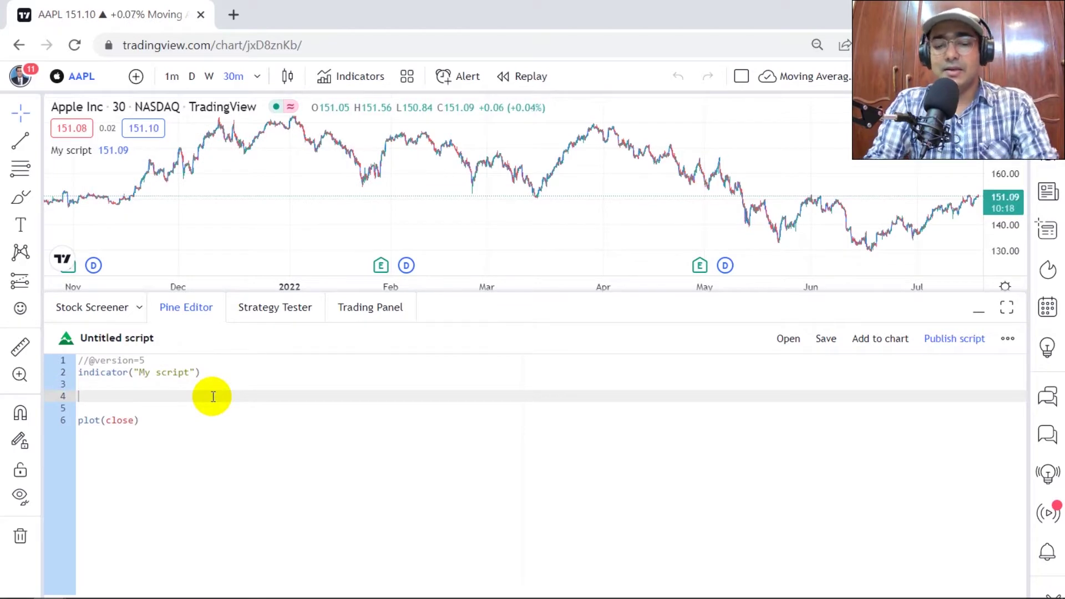
{"action": "type", "text": "def "}
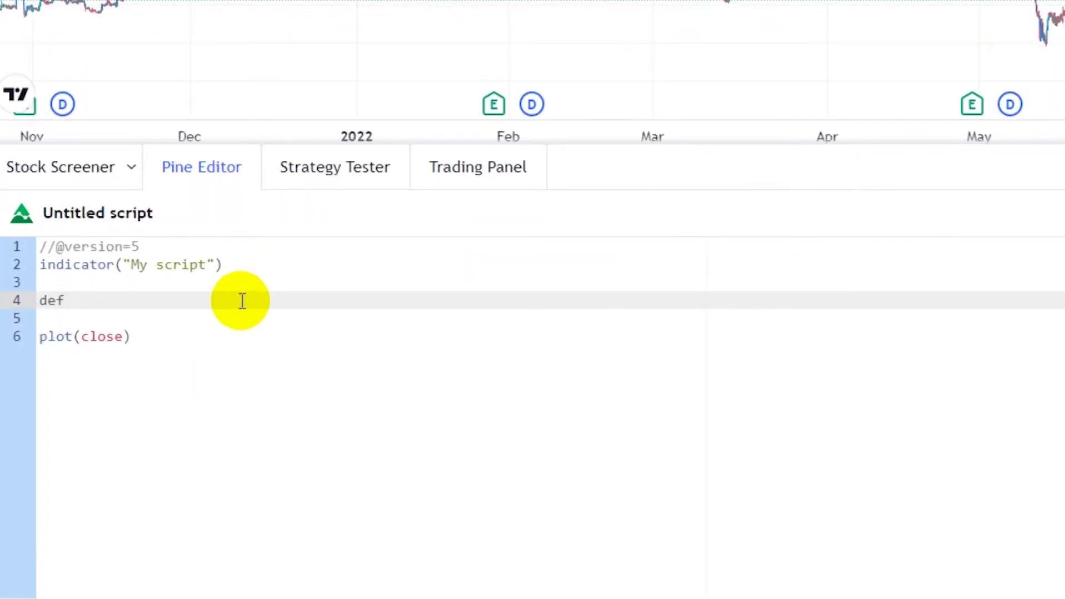
{"action": "type", "text": "fun"}
{"action": "type", "text": "(x,y):"}
{"action": "key", "text": "Down"}
{"action": "left_click", "coordinate": [242, 301]}
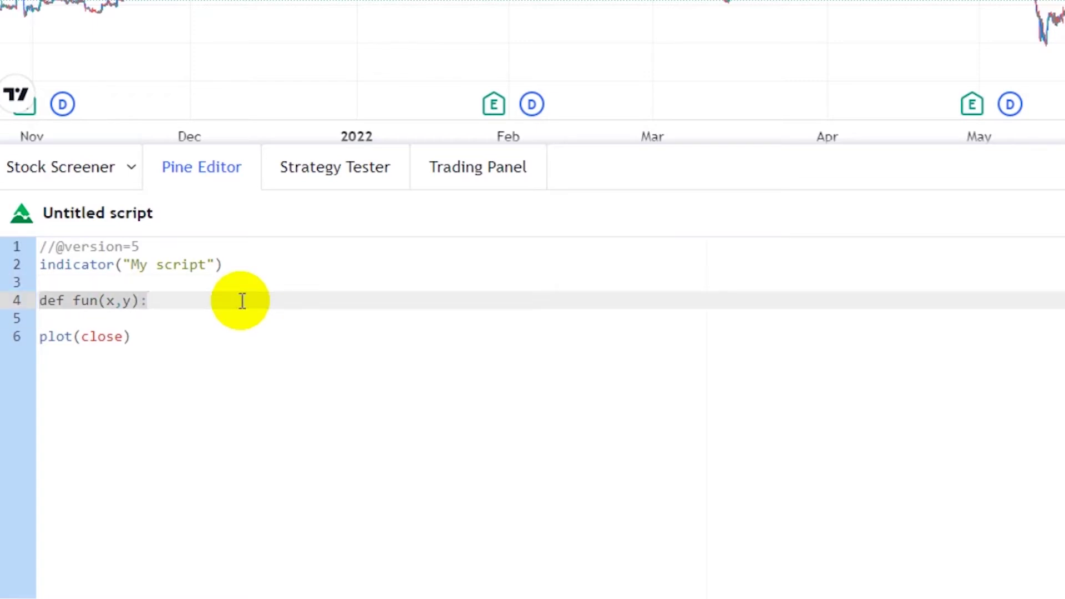
{"action": "key", "text": "BackSpace"}
{"action": "type", "text": "=>"}
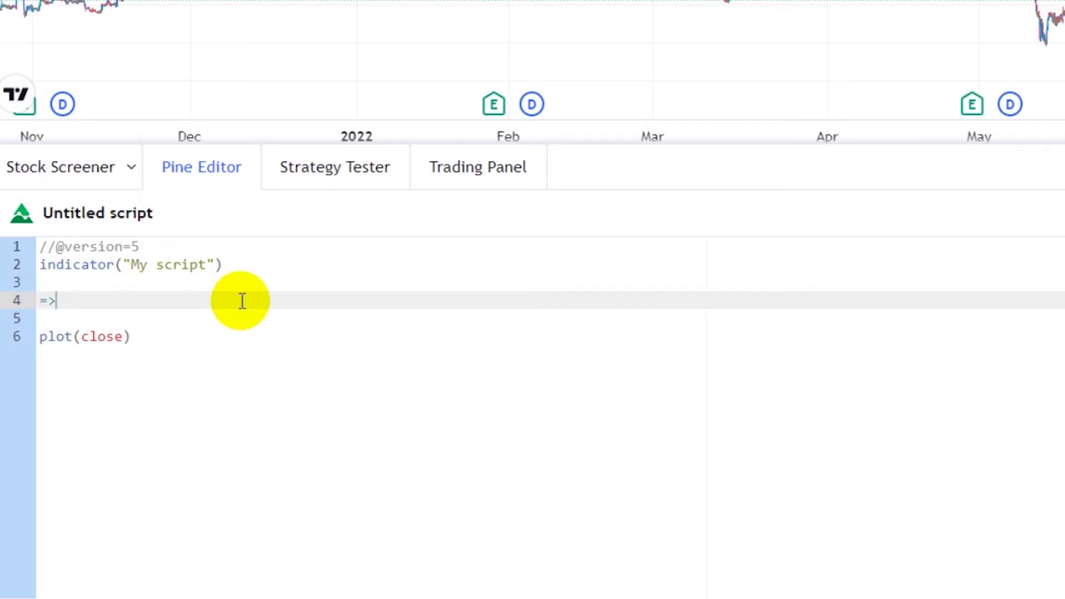
Write the one-line function f(x,y) => (x + y)/2 under a // Single line comment.
{"action": "key", "text": "Home"}
{"action": "type", "text": "f(x,y"}
{"action": "key", "text": "Right"}
{"action": "key", "text": "Right"}
{"action": "key", "text": "Right"}
{"action": "key", "text": "Up"}
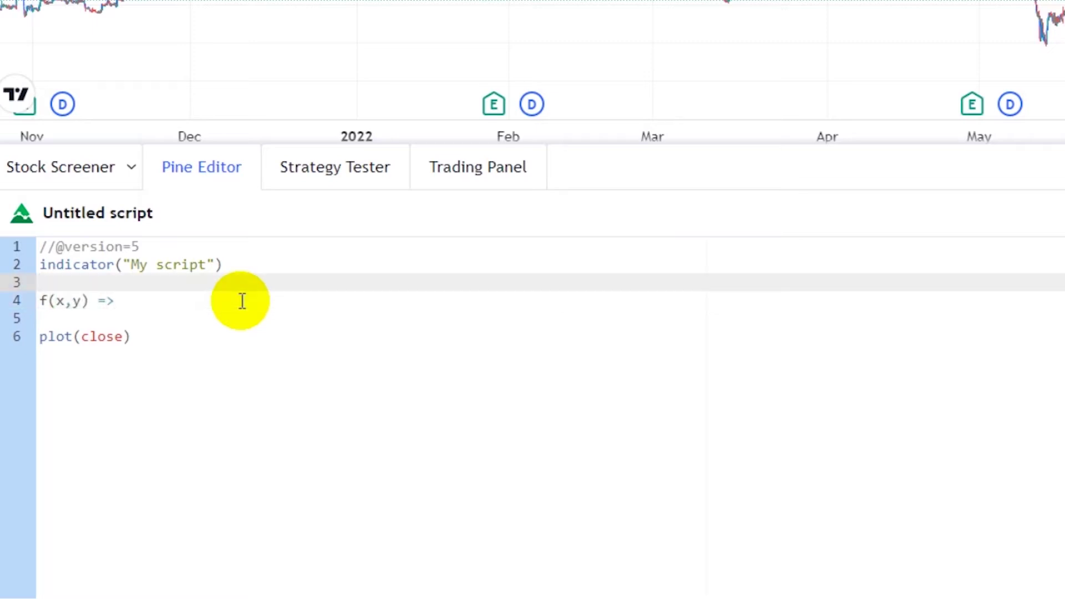
{"action": "type", "text": " (x + y)/2"}
{"action": "type", "text": "// Single line"}
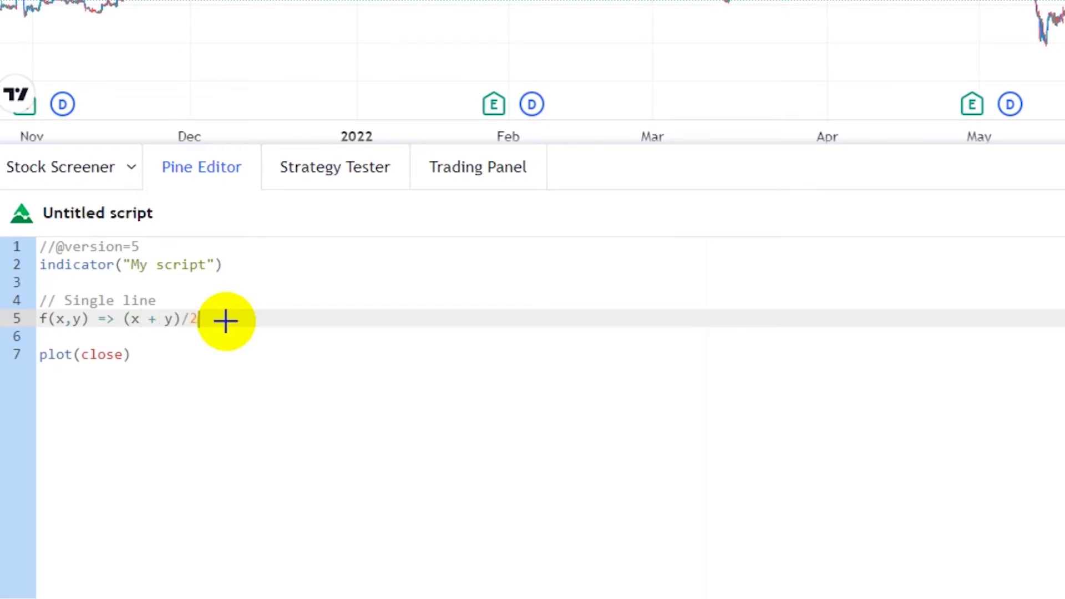
Add a1 = f(open, close) and change the plot call to plot(a1).
{"action": "key", "text": "Return"}
{"action": "key", "text": "Return"}
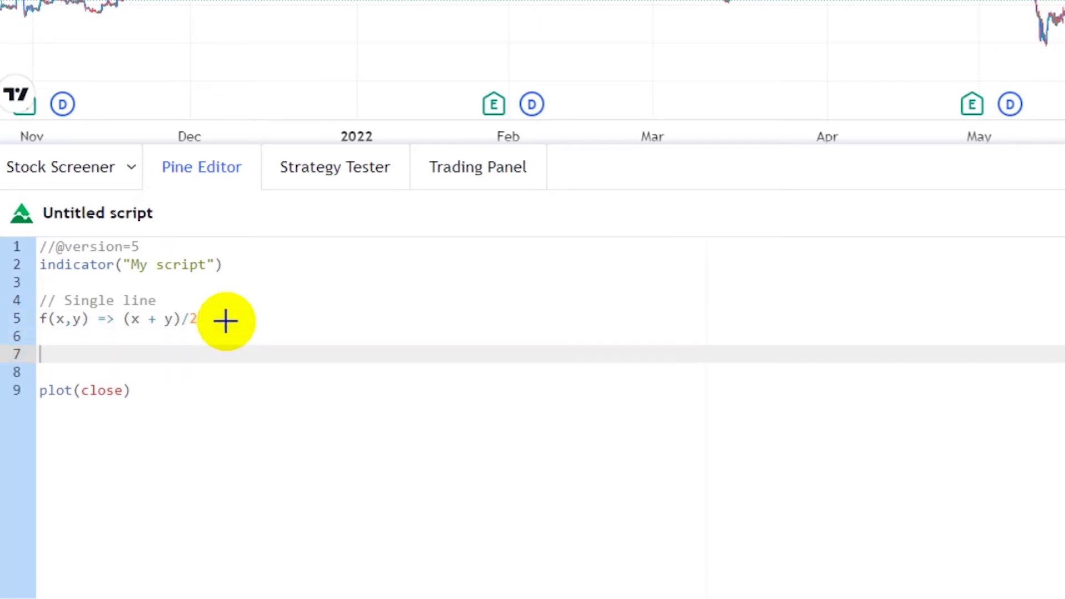
{"action": "type", "text": "a1 = f(open, close)"}
{"action": "key", "text": "Down"}
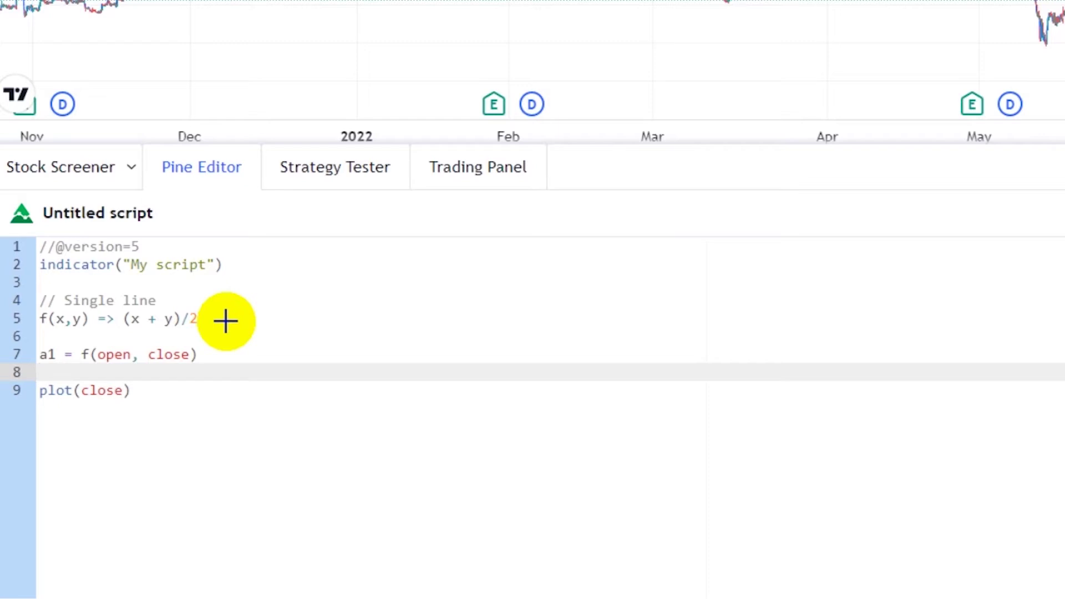
{"action": "key", "text": "Down"}
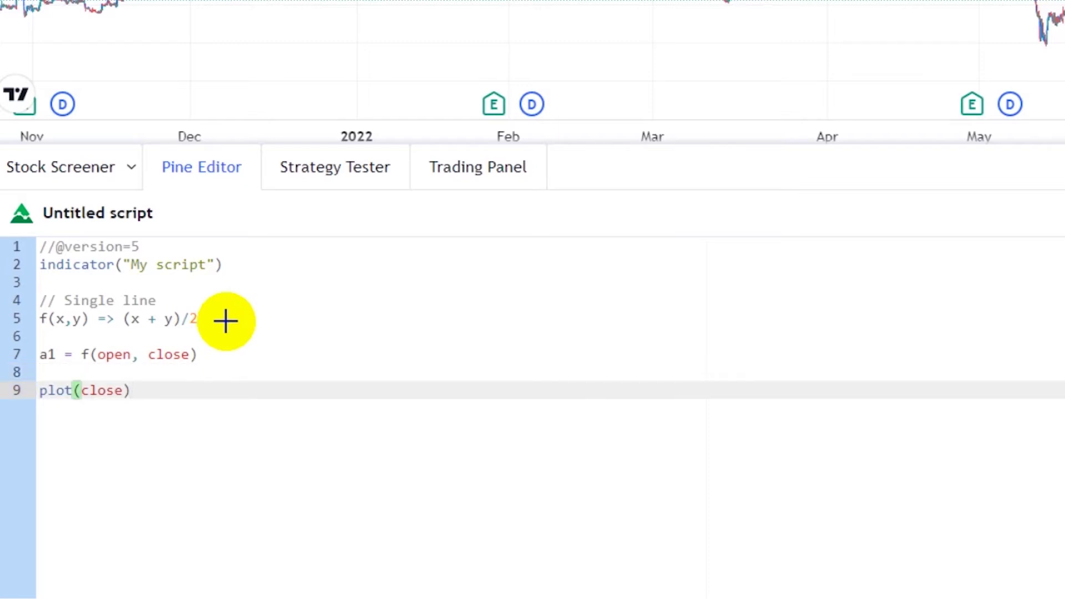
{"action": "key", "text": "ctrl+shift+Left"}
{"action": "type", "text": "a1"}
{"action": "key", "text": "Home"}
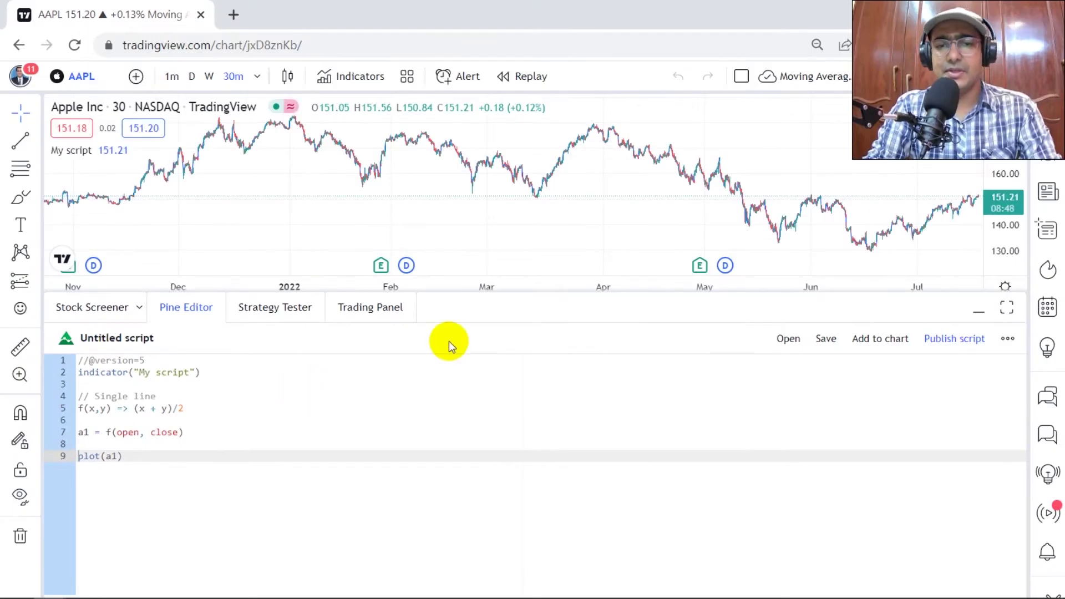
Save the script as 'Declaring Functions' and add it to the AAPL chart.
{"action": "key", "text": "ctrl+s"}
{"action": "type", "text": "Declaring Functions"}
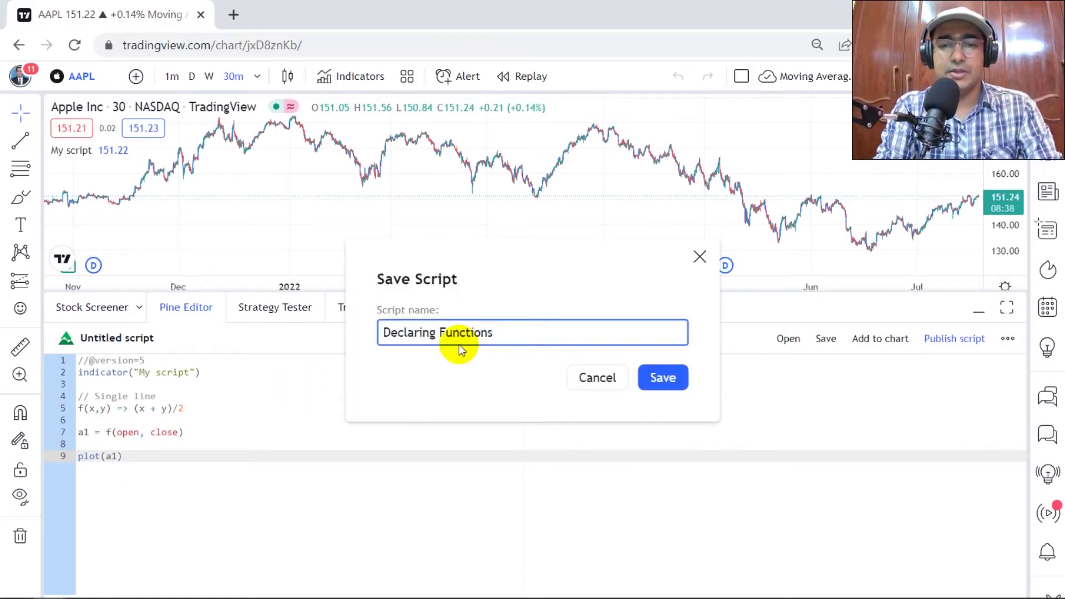
{"action": "type", "text": " Video 5"}
{"action": "key", "text": "BackSpace"}
{"action": "key", "text": "BackSpace"}
{"action": "key", "text": "BackSpace"}
{"action": "key", "text": "Return"}
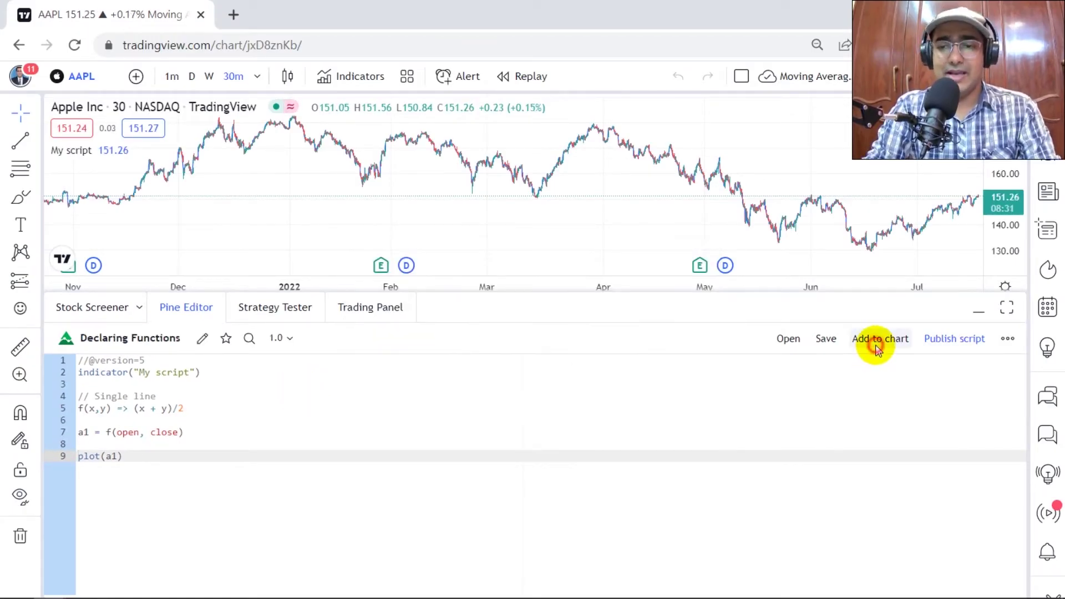
{"action": "left_click", "coordinate": [876, 345]}
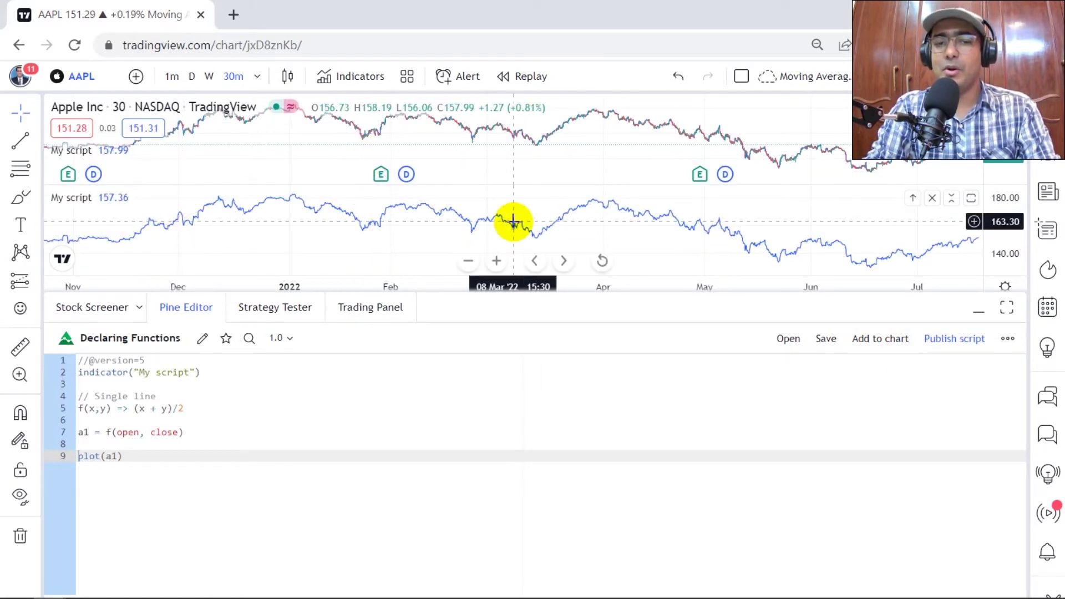
Add overlay = true to the indicator declaration and reapply the script to the chart.
{"action": "left_click", "coordinate": [193, 374]}
{"action": "type", "text": ", "}
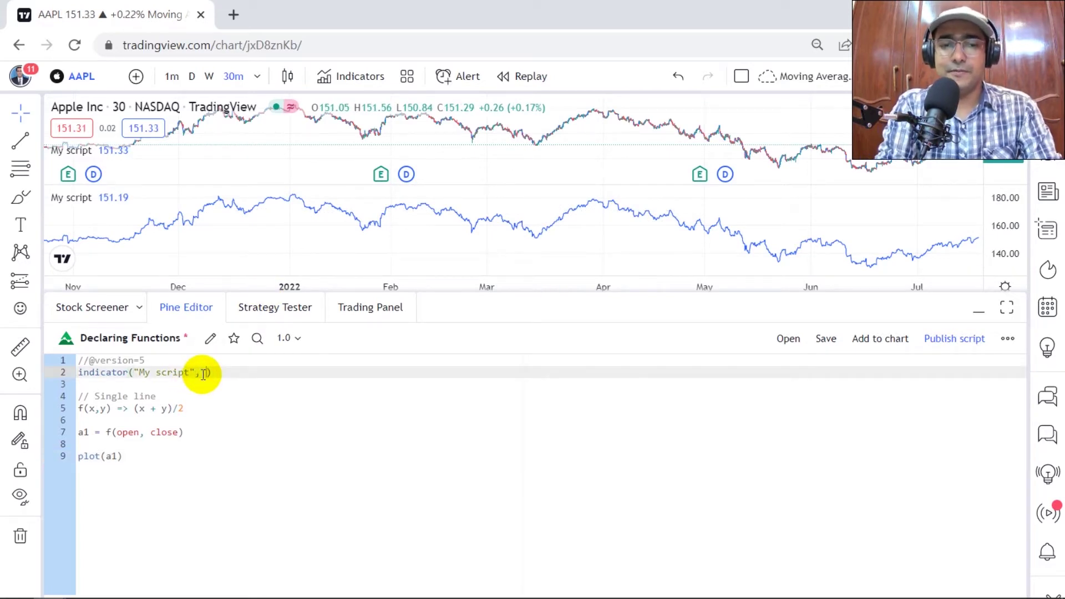
{"action": "type", "text": "overlay = true"}
{"action": "key", "text": "ctrl+Return"}
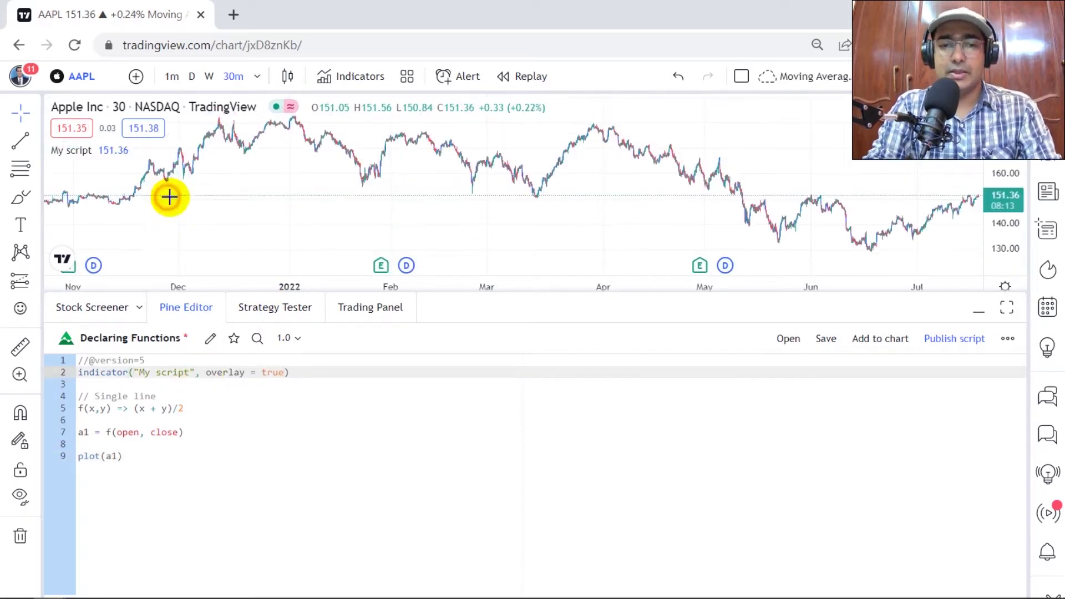
{"action": "left_click", "coordinate": [358, 446]}
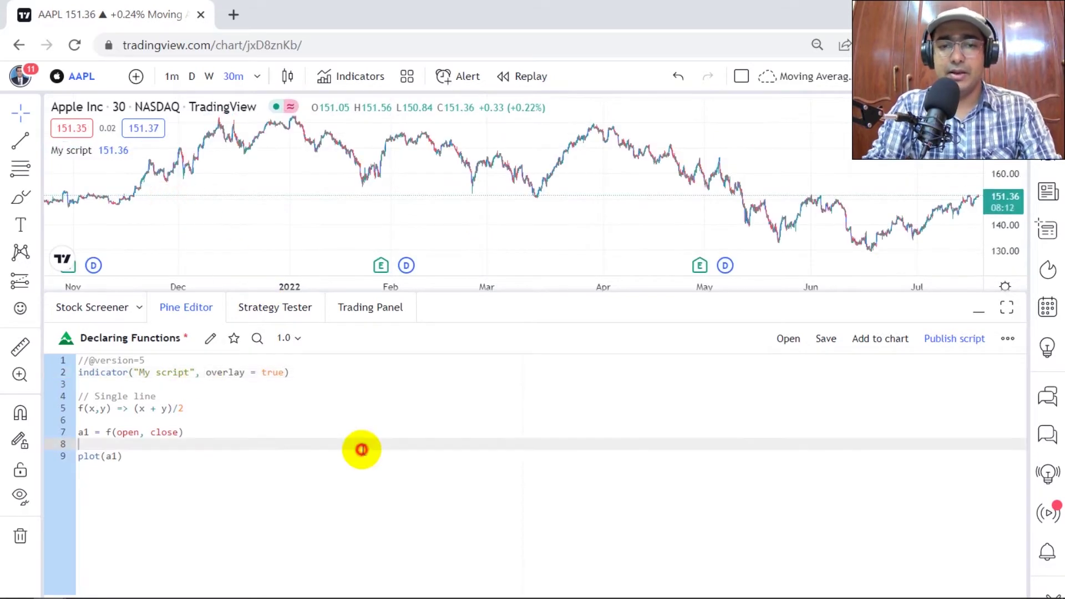
{"action": "left_click", "coordinate": [871, 340]}
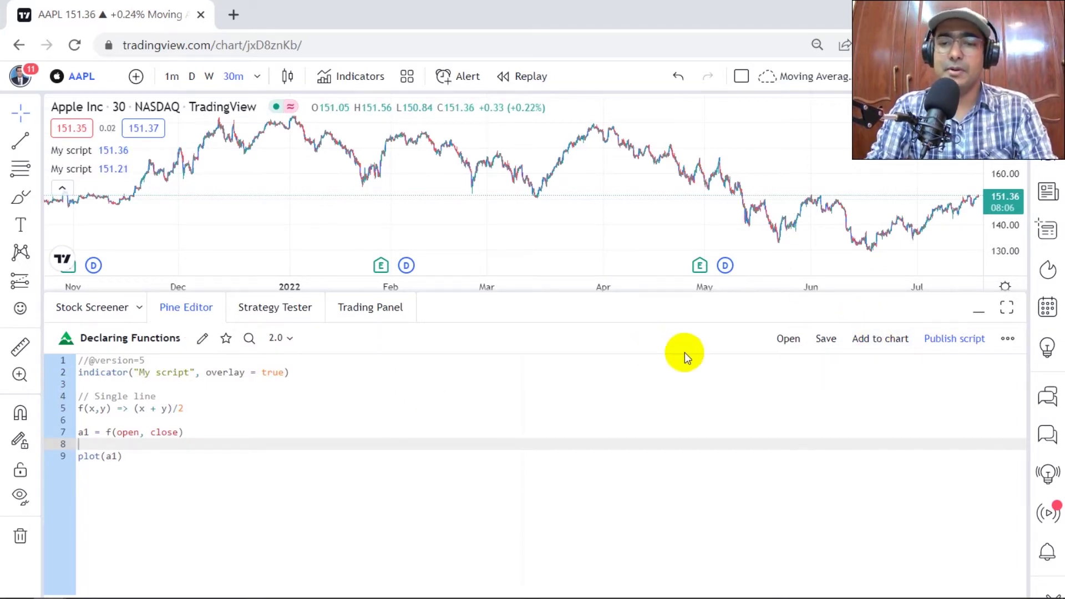
{"action": "key", "text": "Down"}
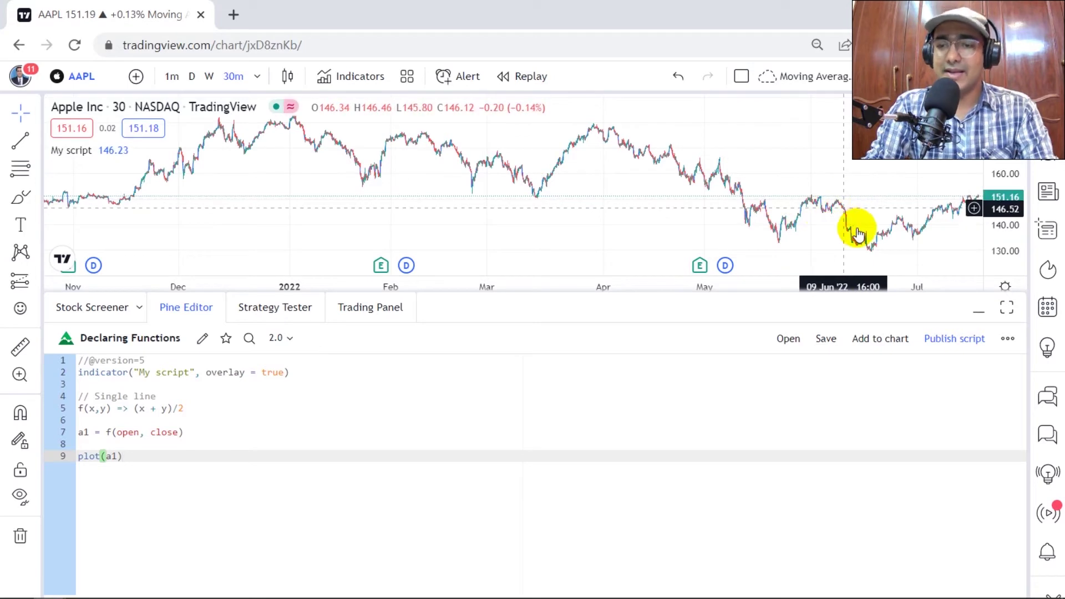
Move the function body (x + y)/2 onto its own indented line beneath f(x,y) =>.
{"action": "left_click", "coordinate": [260, 421]}
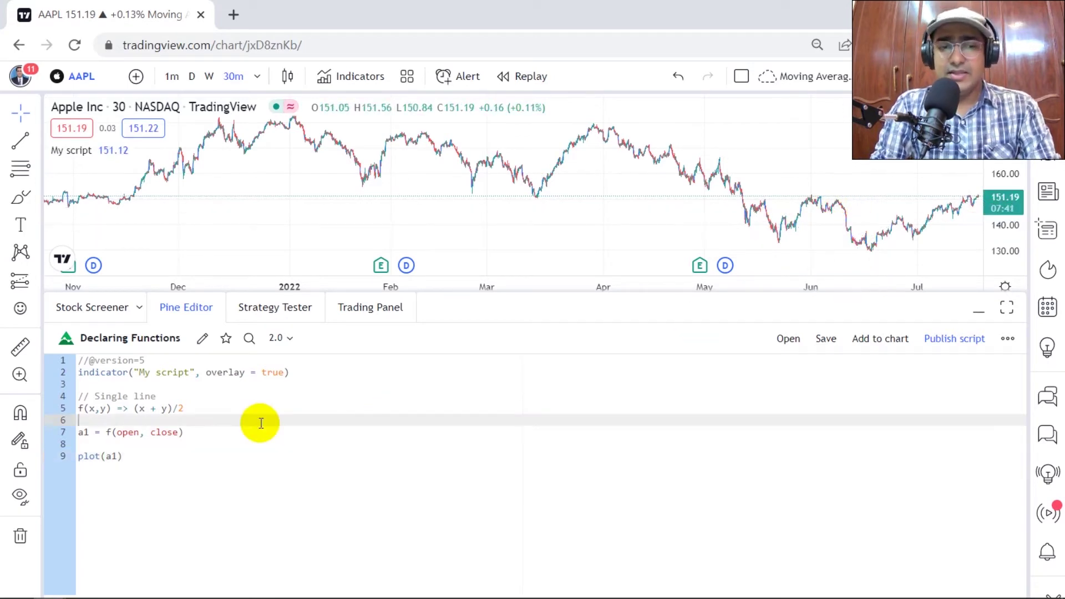
{"action": "key", "text": "Return"}
{"action": "key", "text": "Return"}
{"action": "key", "text": "Return"}
{"action": "key", "text": "Up"}
{"action": "key", "text": "Up"}
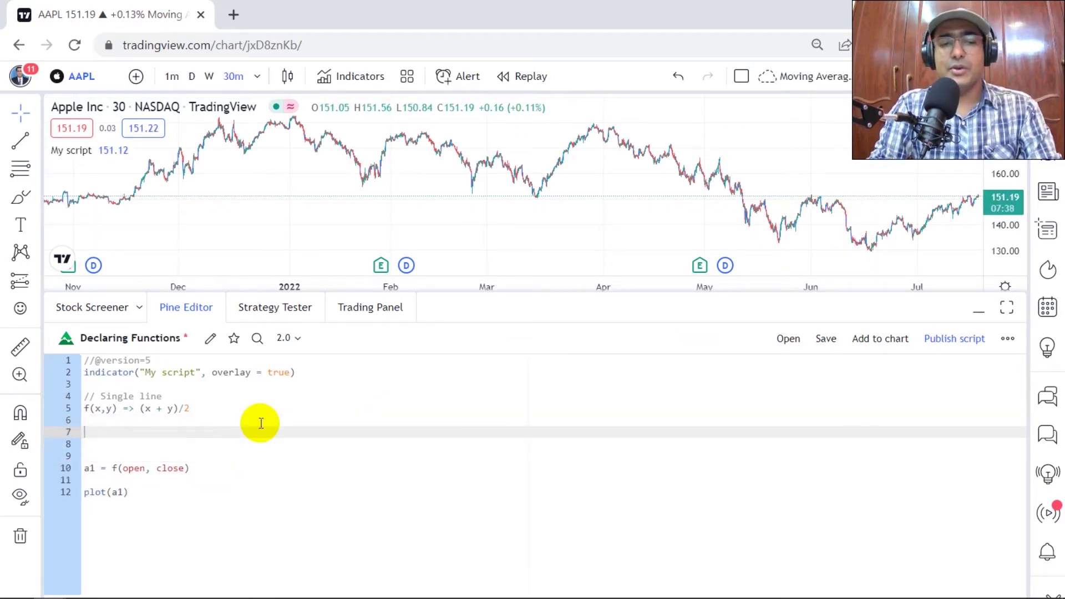
{"action": "key", "text": "Up"}
{"action": "key", "text": "Up"}
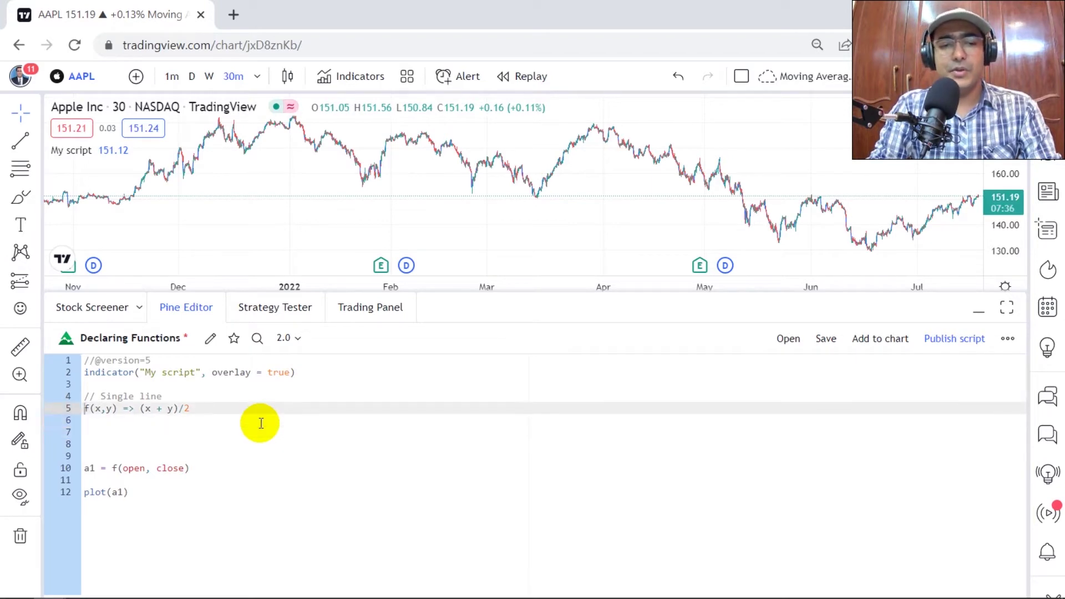
{"action": "key", "text": "Right"}
{"action": "key", "text": "Right"}
{"action": "key", "text": "Right"}
{"action": "key", "text": "Return"}
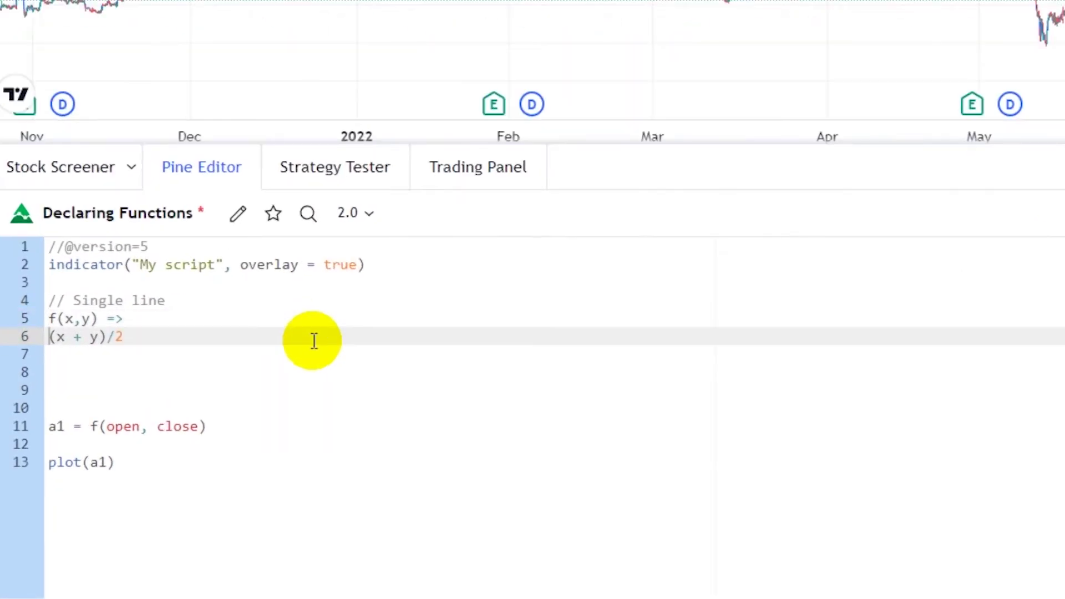
{"action": "key", "text": "Tab"}
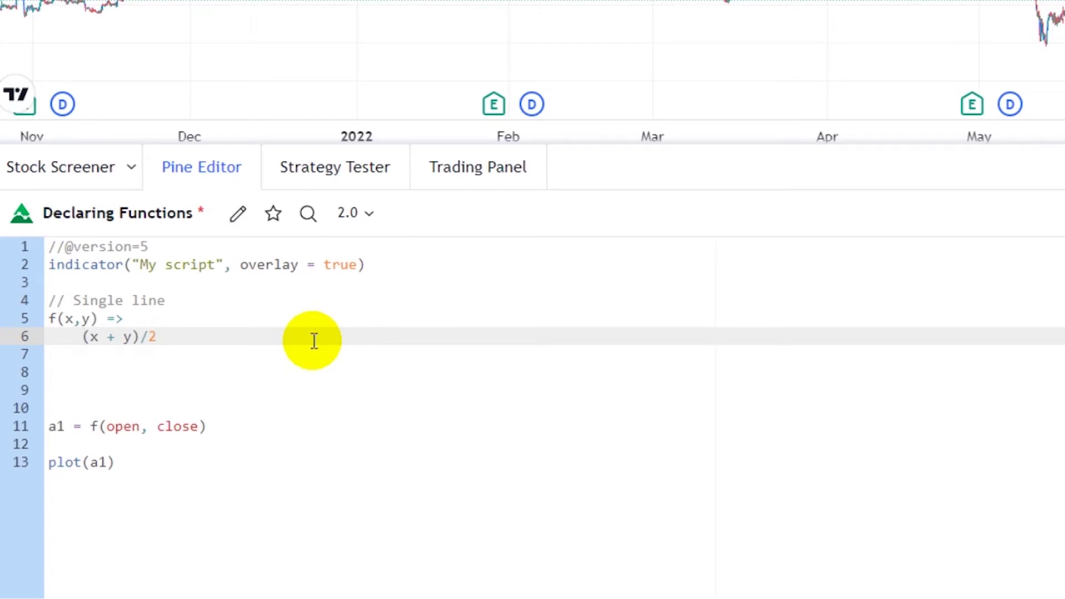
Step through the f(x,y) function lines to review the multi-line form.
{"action": "key", "text": "Up"}
{"action": "key", "text": "Down"}
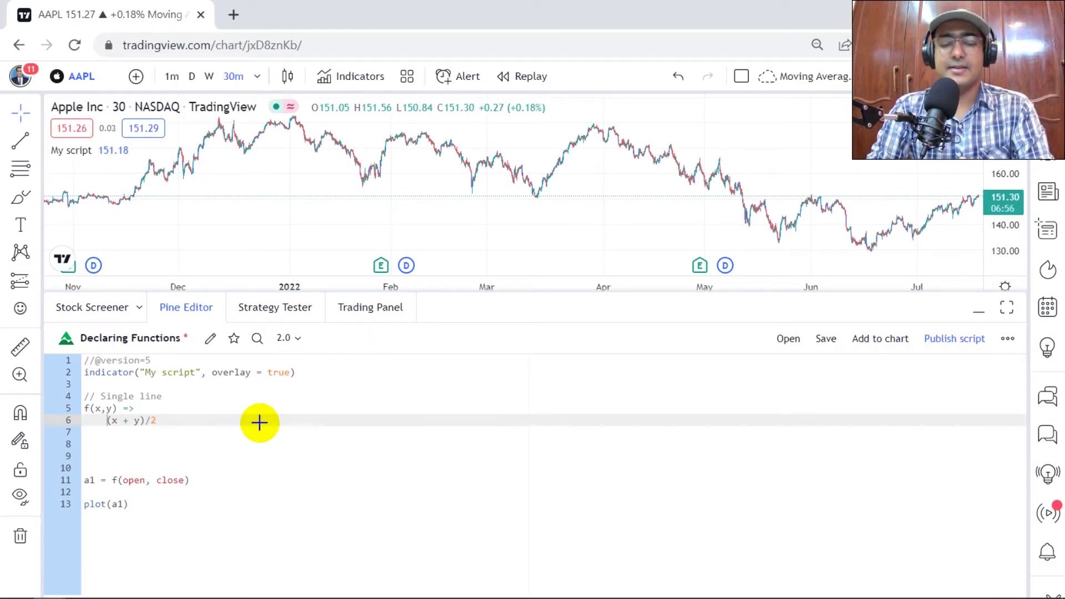
{"action": "key", "text": "Down"}
{"action": "key", "text": "Up"}
{"action": "key", "text": "Up"}
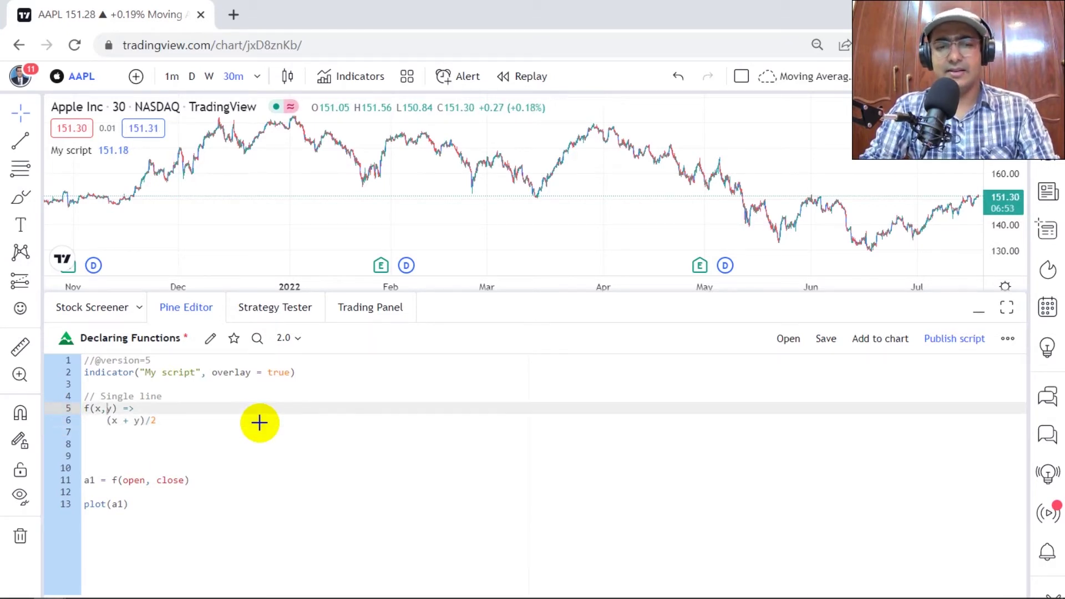
{"action": "key", "text": "Down"}
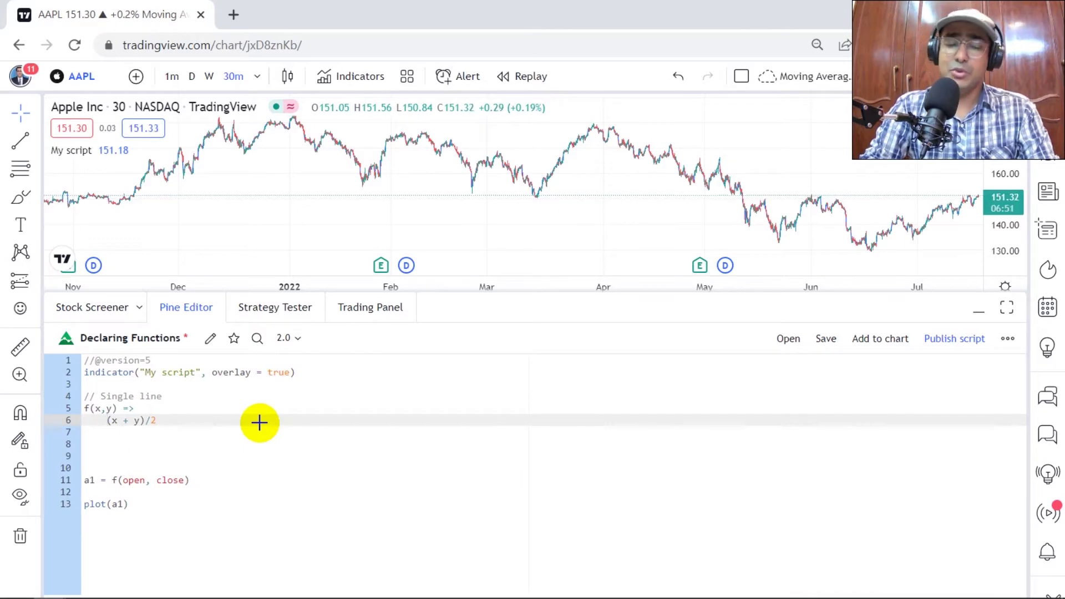
Paste the one-line EMA_spread(length, barsBack) function on line 8.
{"action": "key", "text": "Up"}
{"action": "key", "text": "End"}
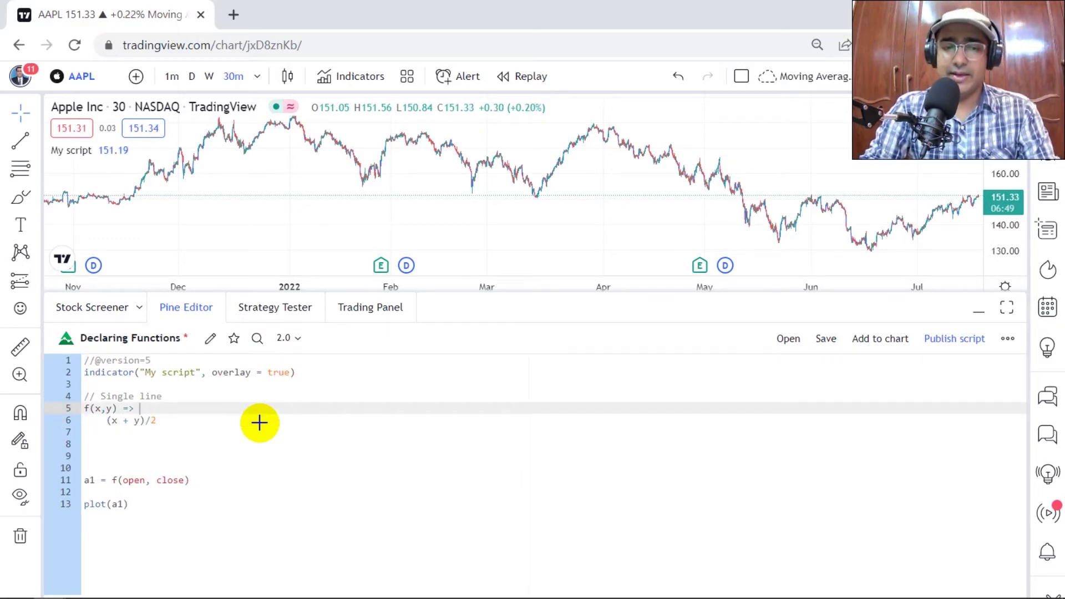
{"action": "key", "text": "Down"}
{"action": "key", "text": "Down"}
{"action": "key", "text": "Down"}
{"action": "type", "text": "EMA_spread(length, barsBack) => ta.ema(close, length) - ta.ema(close, length)[barsBack]"}
{"action": "key", "text": "Up"}
{"action": "key", "text": "Up"}
{"action": "key", "text": "Home"}
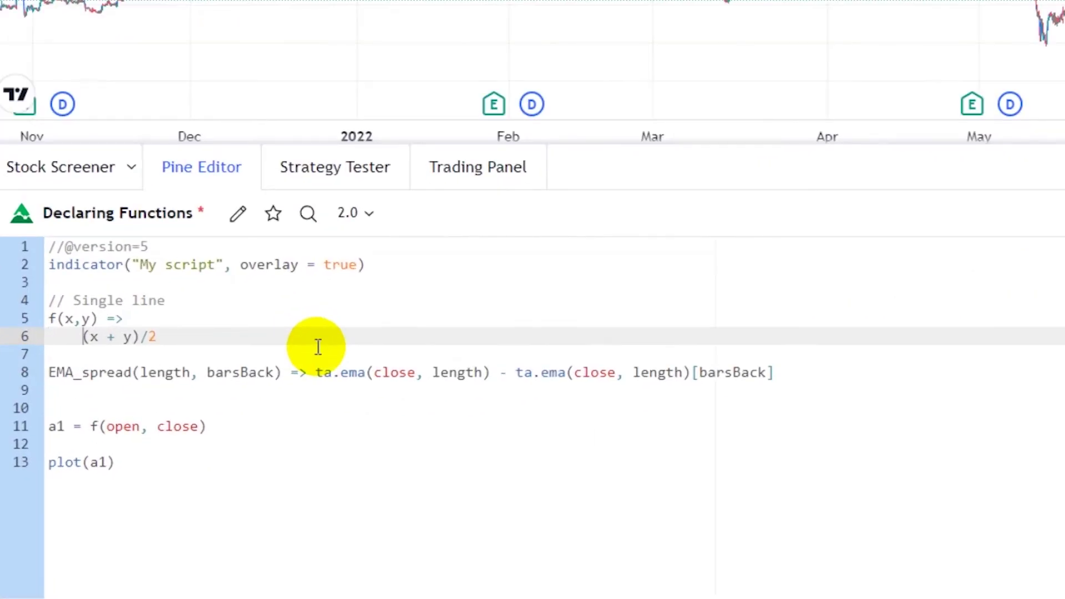
{"action": "key", "text": "Right"}
{"action": "key", "text": "Down"}
{"action": "key", "text": "Down"}
{"action": "key", "text": "ctrl+Right"}
{"action": "key", "text": "ctrl+Right"}
{"action": "key", "text": "Right"}
{"action": "key", "text": "Right"}
{"action": "key", "text": "Left"}
{"action": "key", "text": "Left"}
{"action": "key", "text": "ctrl+Left"}
{"action": "key", "text": "ctrl+Left"}
{"action": "key", "text": "Left"}
{"action": "key", "text": "Home"}
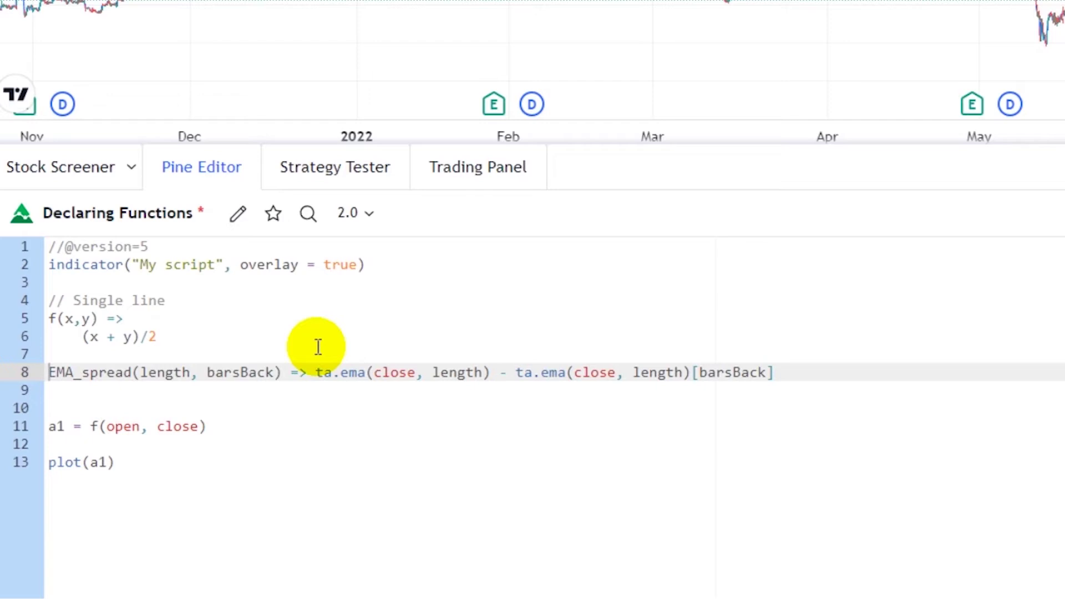
Walk through EMA_spread's parameters, arrow and ta.ema calls with the barsBack offset.
{"action": "key", "text": "ctrl+Right"}
{"action": "key", "text": "Right"}
{"action": "key", "text": "ctrl+Right"}
{"action": "key", "text": "ctrl+Right"}
{"action": "key", "text": "Right"}
{"action": "key", "text": "shift+Left"}
{"action": "key", "text": "shift+Left"}
{"action": "key", "text": "Left"}
{"action": "key", "text": "ctrl+Right"}
{"action": "key", "text": "ctrl+Right"}
{"action": "key", "text": "ctrl+Right"}
{"action": "key", "text": "ctrl+Right"}
{"action": "key", "text": "Right"}
{"action": "key", "text": "Right"}
{"action": "key", "text": "ctrl+Right"}
{"action": "key", "text": "ctrl+Right"}
{"action": "key", "text": "ctrl+Right"}
{"action": "key", "text": "ctrl+Right"}
{"action": "key", "text": "ctrl+Right"}
{"action": "key", "text": "Right"}
{"action": "key", "text": "ctrl+Right"}
{"action": "key", "text": "Right"}
{"action": "key", "text": "Right"}
{"action": "key", "text": "Right"}
{"action": "key", "text": "ctrl+Right"}
{"action": "key", "text": "ctrl+Right"}
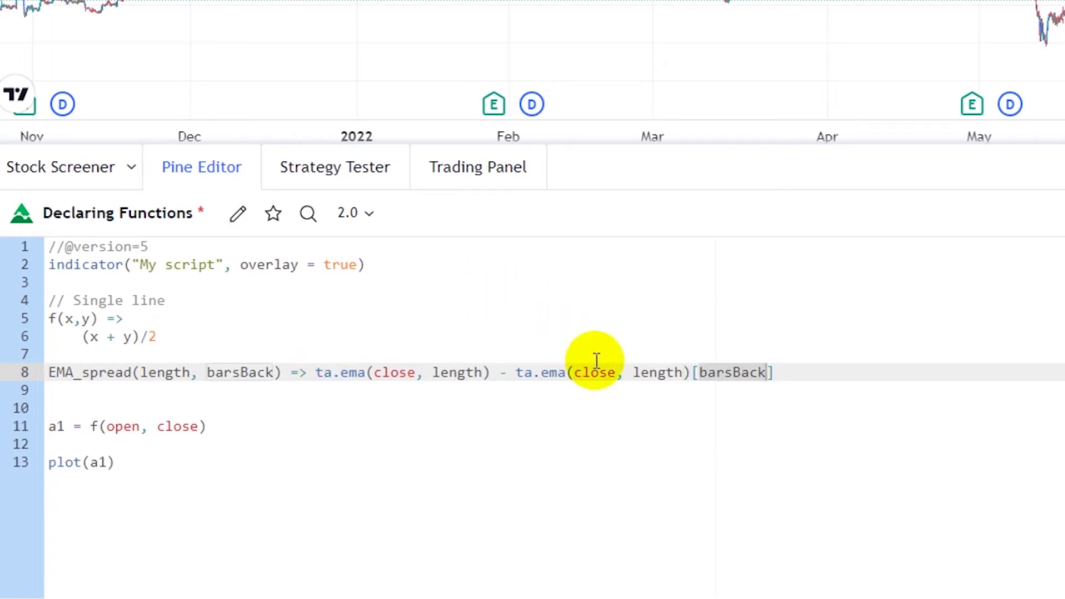
{"action": "left_click", "coordinate": [481, 356]}
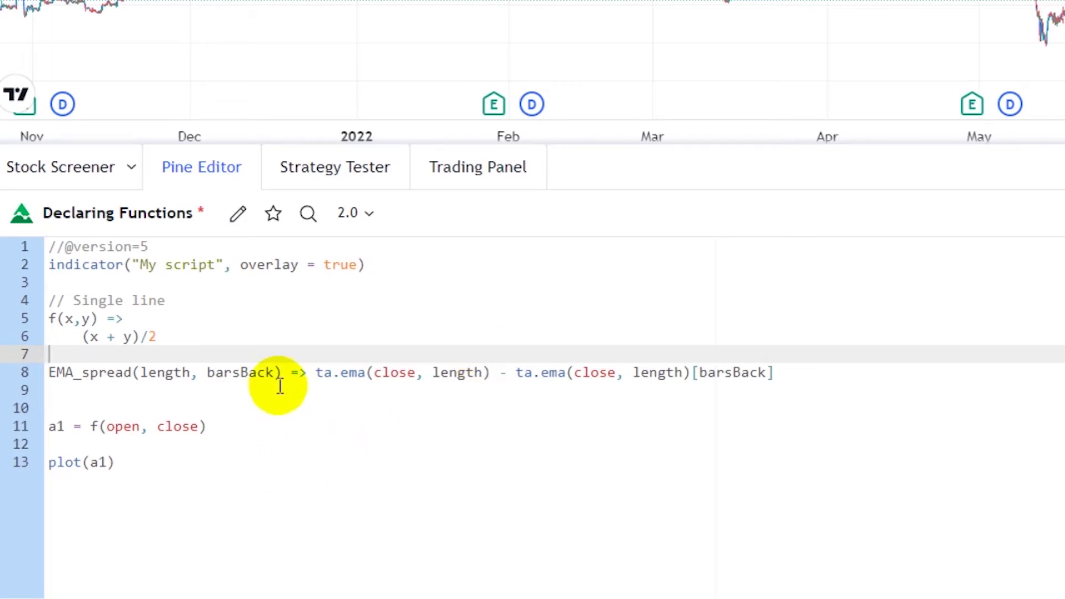
Change the plot to plot(EMA_spread(40,10)) and save to update the chart.
{"action": "key", "text": "Down"}
{"action": "key", "text": "Down"}
{"action": "key", "text": "Down"}
{"action": "key", "text": "Up"}
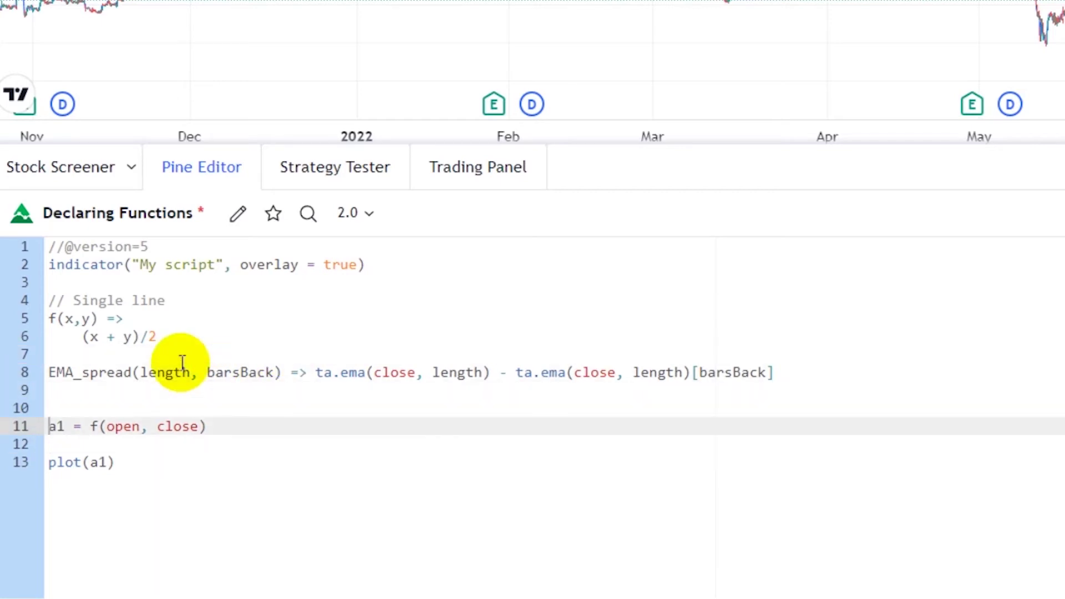
{"action": "key", "text": "Right"}
{"action": "key", "text": "Right"}
{"action": "key", "text": "Right"}
{"action": "key", "text": "Down"}
{"action": "key", "text": "Up"}
{"action": "key", "text": "Up"}
{"action": "key", "text": "Up"}
{"action": "key", "text": "Up"}
{"action": "key", "text": "Up"}
{"action": "key", "text": "Down"}
{"action": "key", "text": "Down"}
{"action": "key", "text": "Down"}
{"action": "key", "text": "Down"}
{"action": "key", "text": "Down"}
{"action": "key", "text": "Down"}
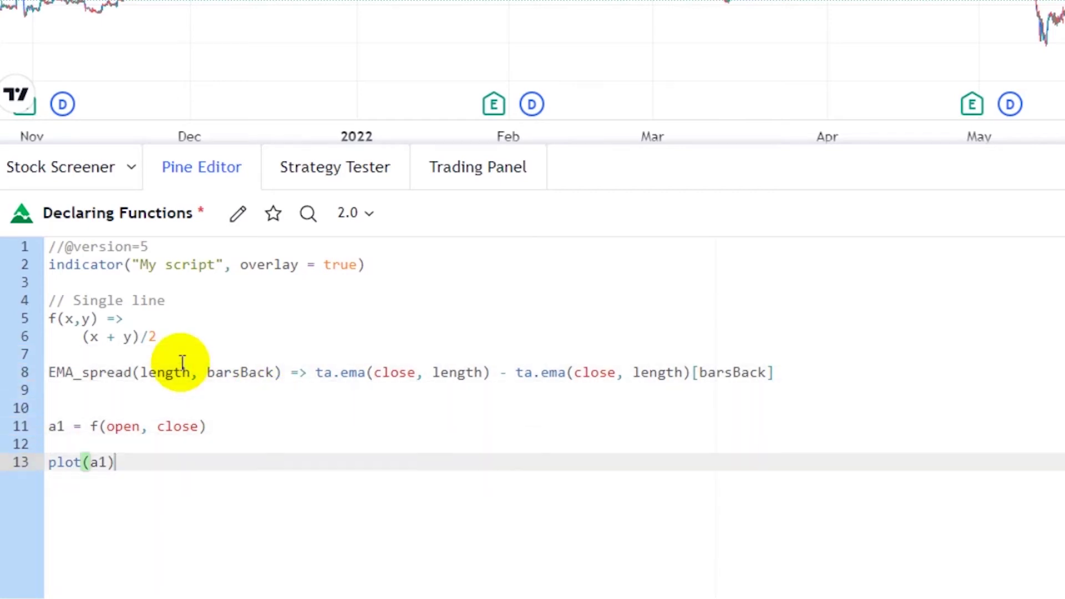
{"action": "key", "text": "Right"}
{"action": "key", "text": "Left"}
{"action": "key", "text": "Left"}
{"action": "key", "text": "Delete"}
{"action": "key", "text": "Delete"}
{"action": "type", "text": "EMA_spread"}
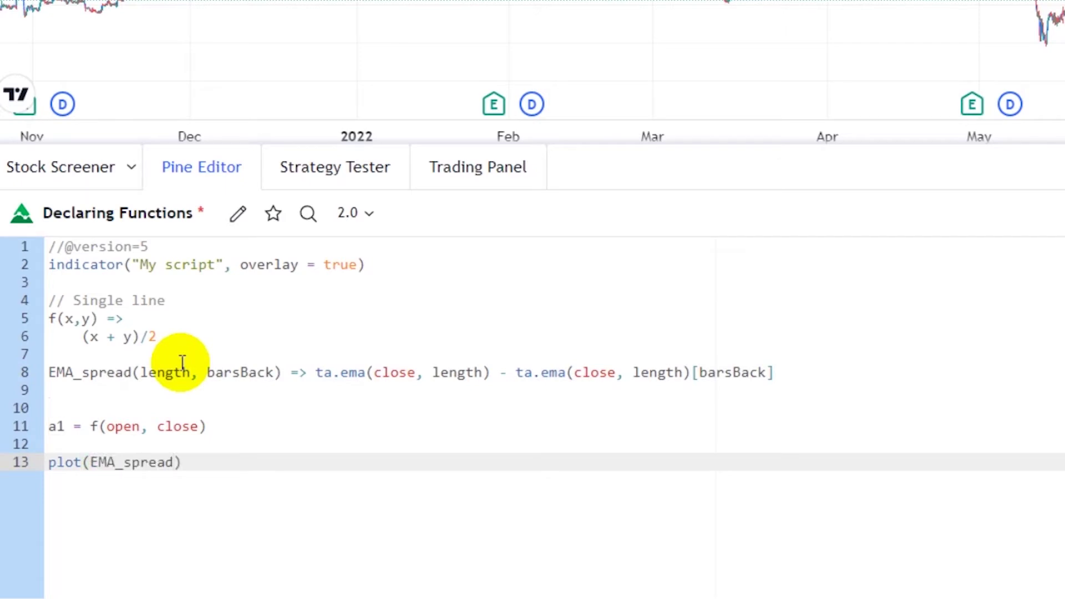
{"action": "type", "text": "("}
{"action": "type", "text": "40,"}
{"action": "type", "text": "10"}
{"action": "key", "text": "Right"}
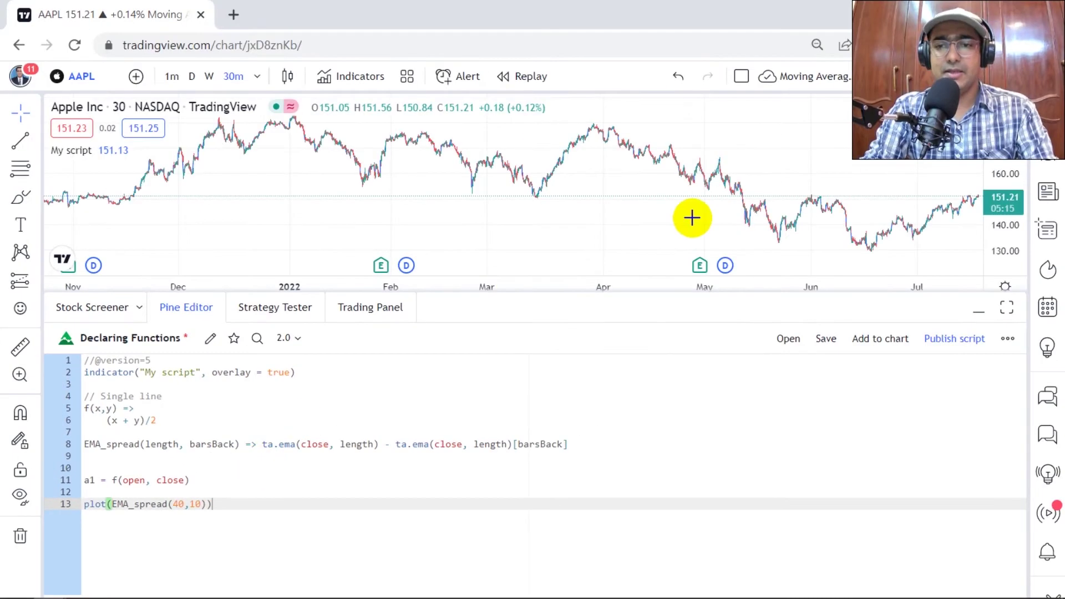
{"action": "key", "text": "ctrl+s"}
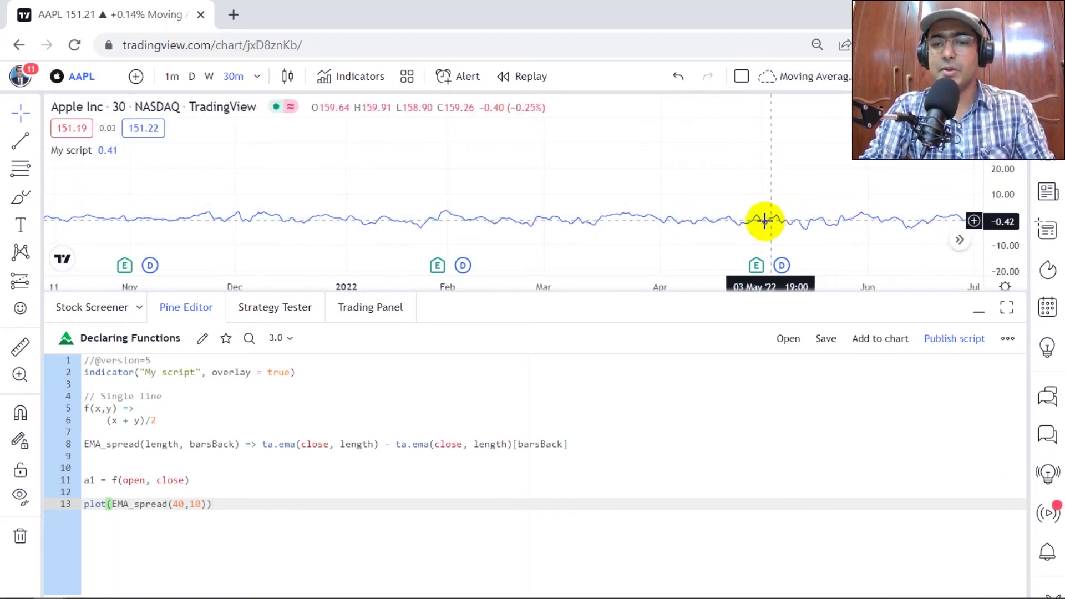
{"action": "mouse_move", "coordinate": [623, 231]}
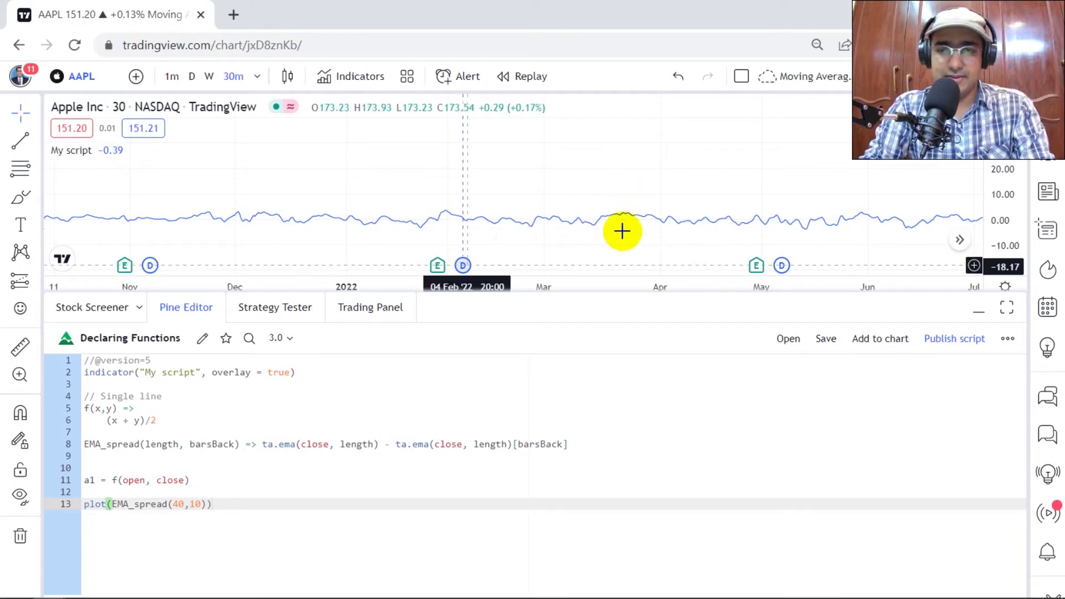
{"action": "left_click", "coordinate": [466, 408]}
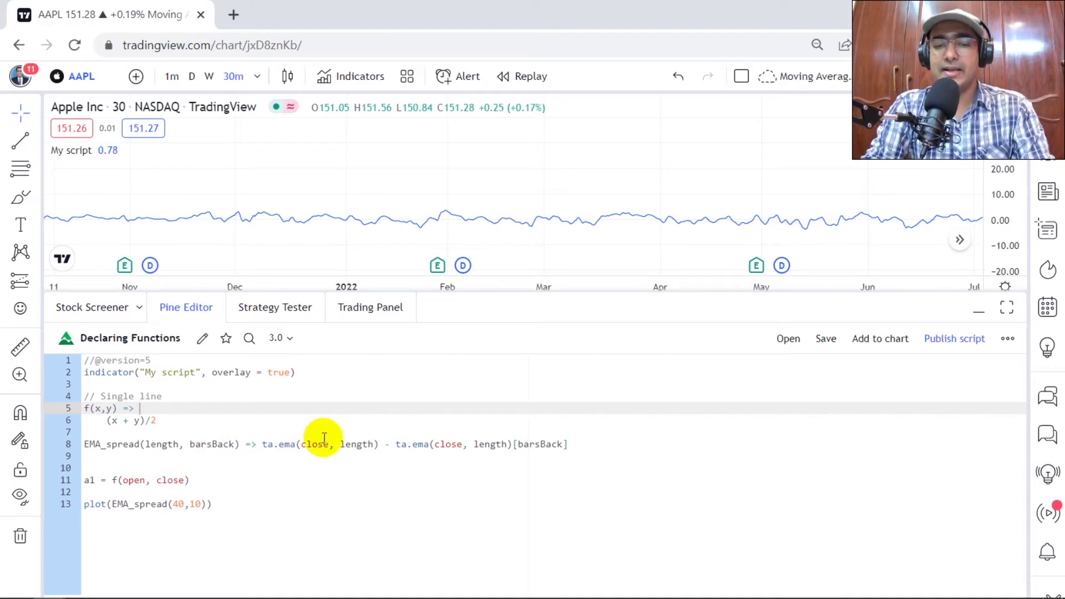
Under a // Multiple outputs comment, write fun(x, y) with a = x+y, b = x-y returning [a, b].
{"action": "left_click", "coordinate": [333, 454]}
{"action": "key", "text": "Down"}
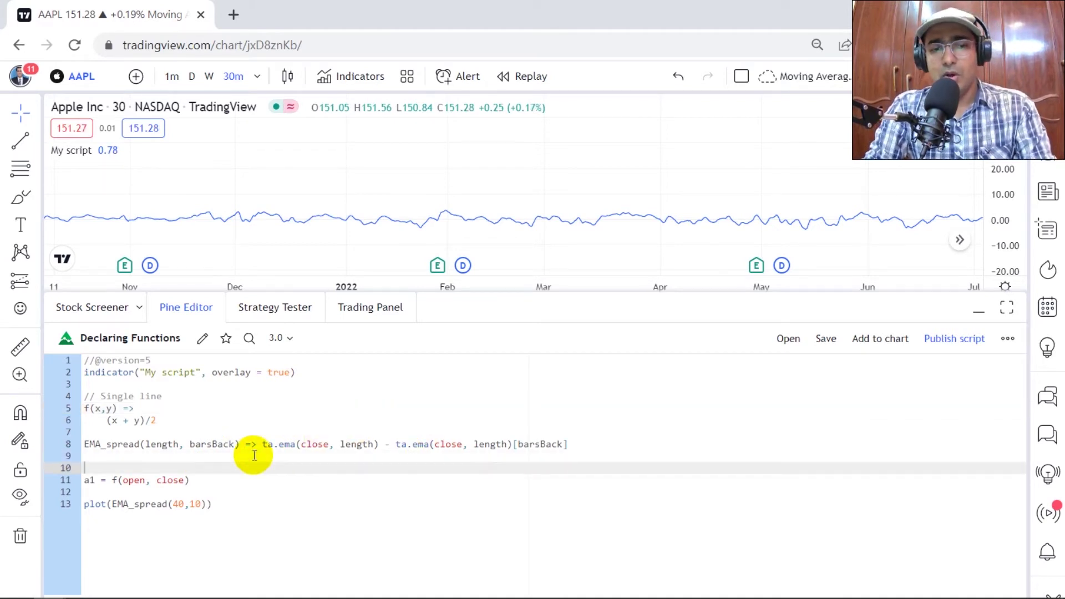
{"action": "key", "text": "Down"}
{"action": "key", "text": "Down"}
{"action": "key", "text": "Return"}
{"action": "key", "text": "Return"}
{"action": "key", "text": "Return"}
{"action": "key", "text": "Up"}
{"action": "scroll", "coordinate": [182, 406], "scroll_direction": "down", "scroll_amount": 3}
{"action": "key", "text": "Up"}
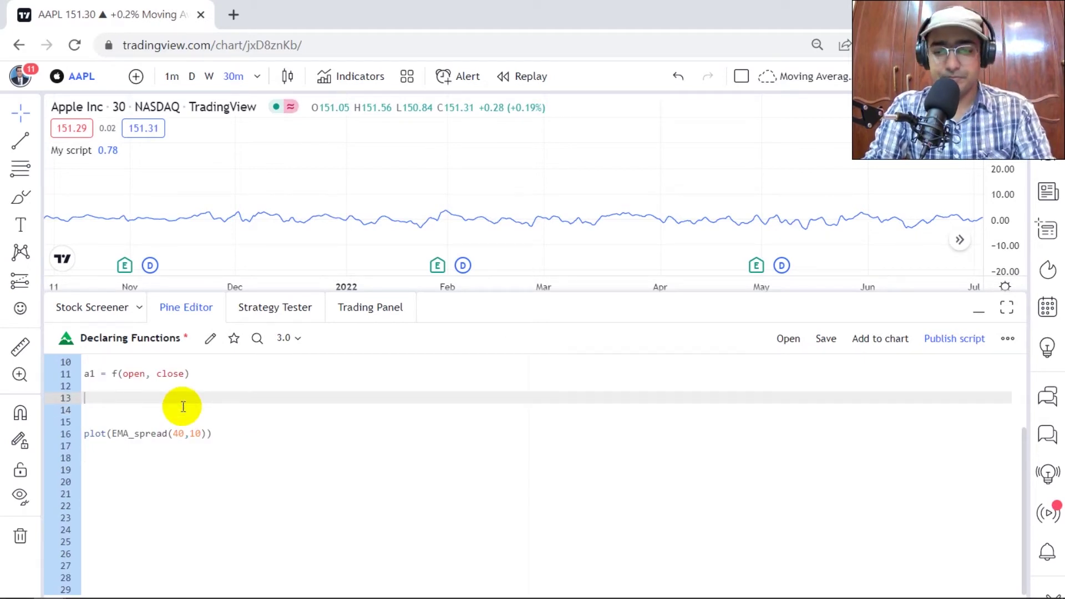
{"action": "type", "text": "// Multiple outputs"}
{"action": "key", "text": "Return"}
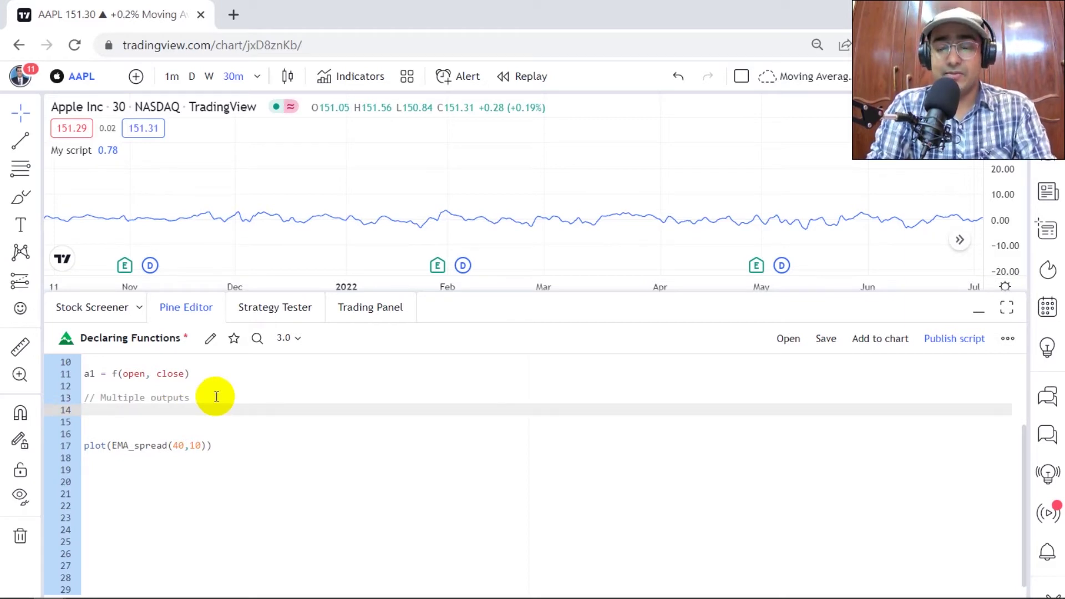
{"action": "type", "text": "fun(x, y) =>     a = x+y     b = x-y     [a, b]"}
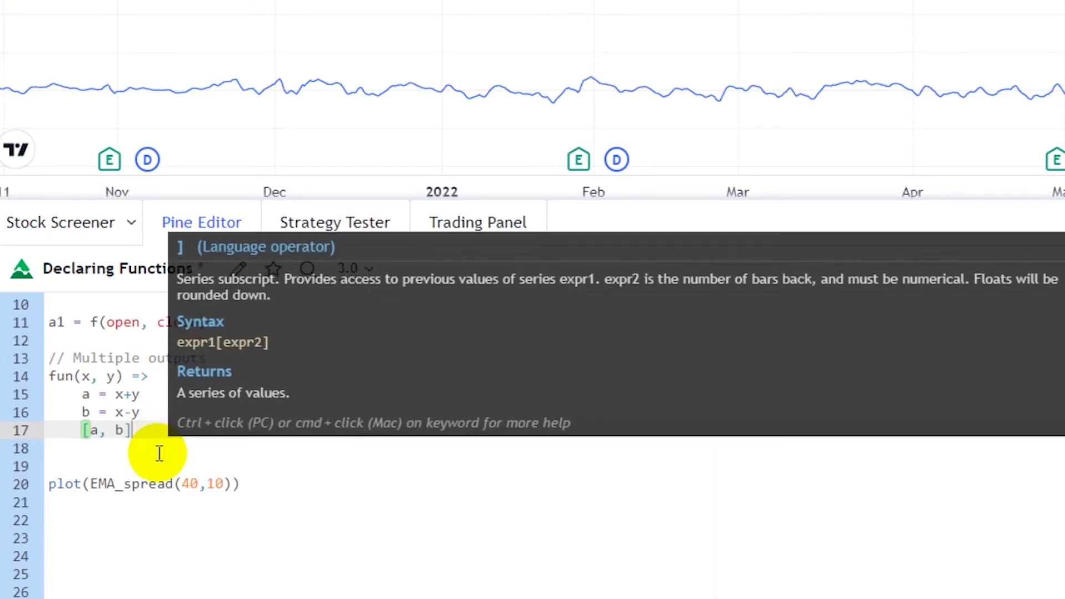
{"action": "left_click", "coordinate": [160, 452]}
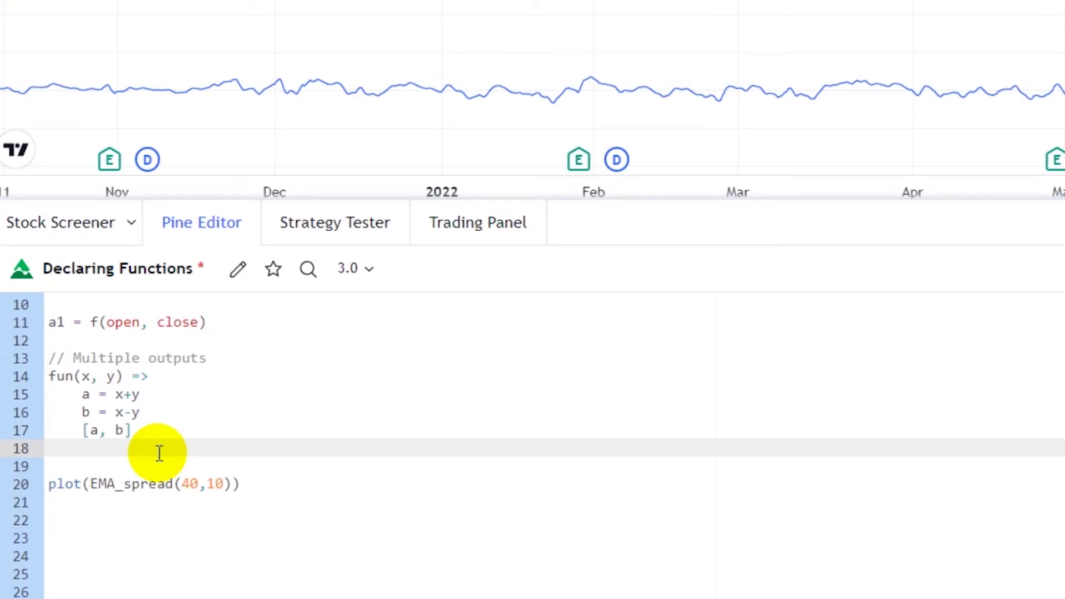
Review the a = x+y, b = x-y and [a, b] return lines of fun.
{"action": "key", "text": "Up"}
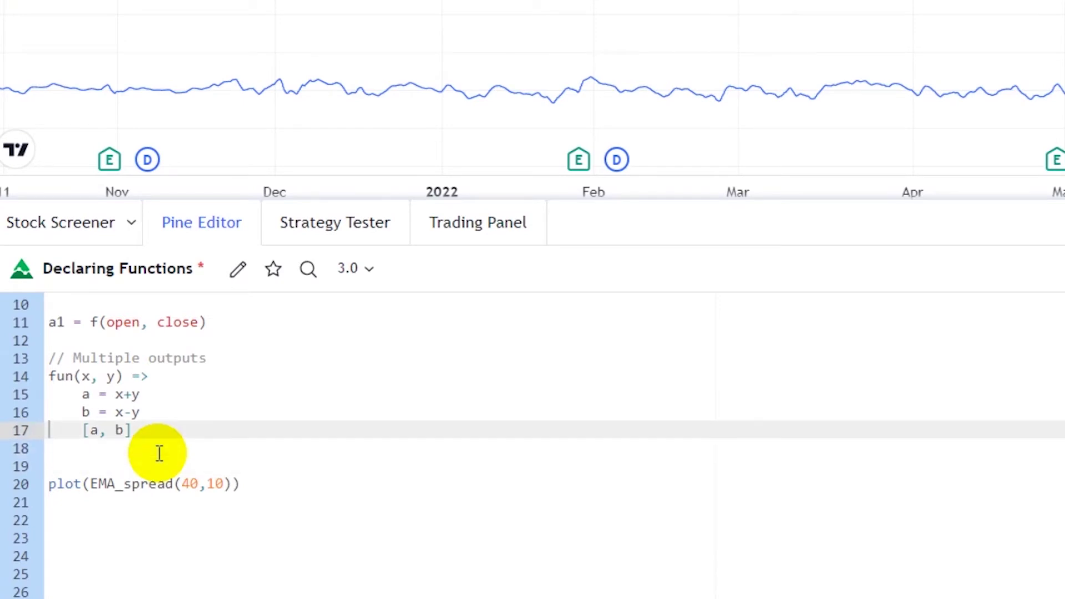
{"action": "key", "text": "Up"}
{"action": "key", "text": "Up"}
{"action": "key", "text": "Home"}
{"action": "key", "text": "Right"}
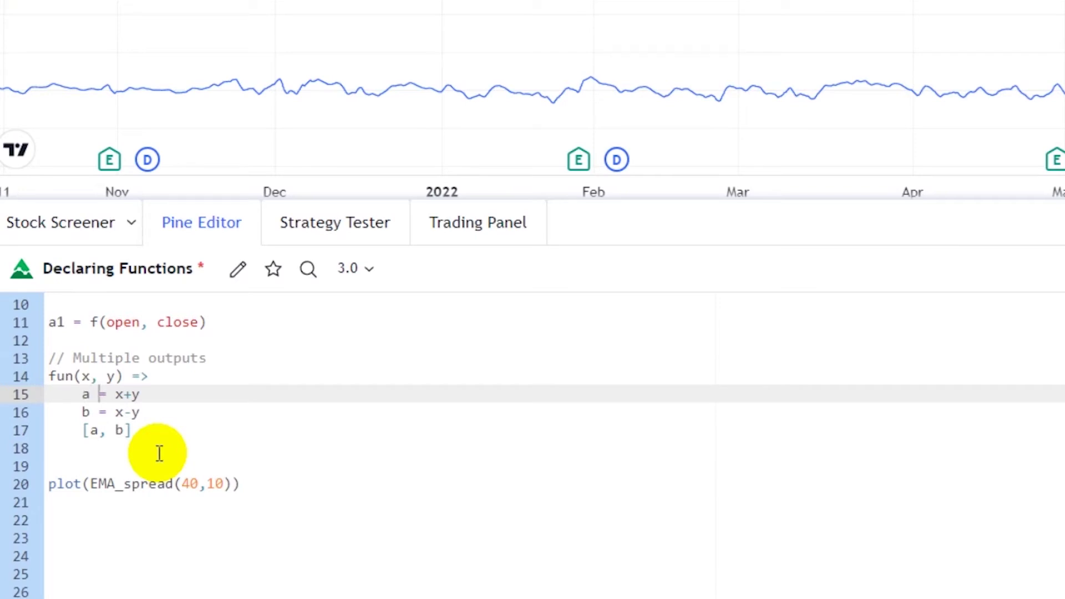
{"action": "key", "text": "Right"}
{"action": "key", "text": "Right"}
{"action": "key", "text": "Down"}
{"action": "key", "text": "Home"}
{"action": "key", "text": "Right"}
{"action": "key", "text": "Right"}
{"action": "key", "text": "Right"}
{"action": "key", "text": "Down"}
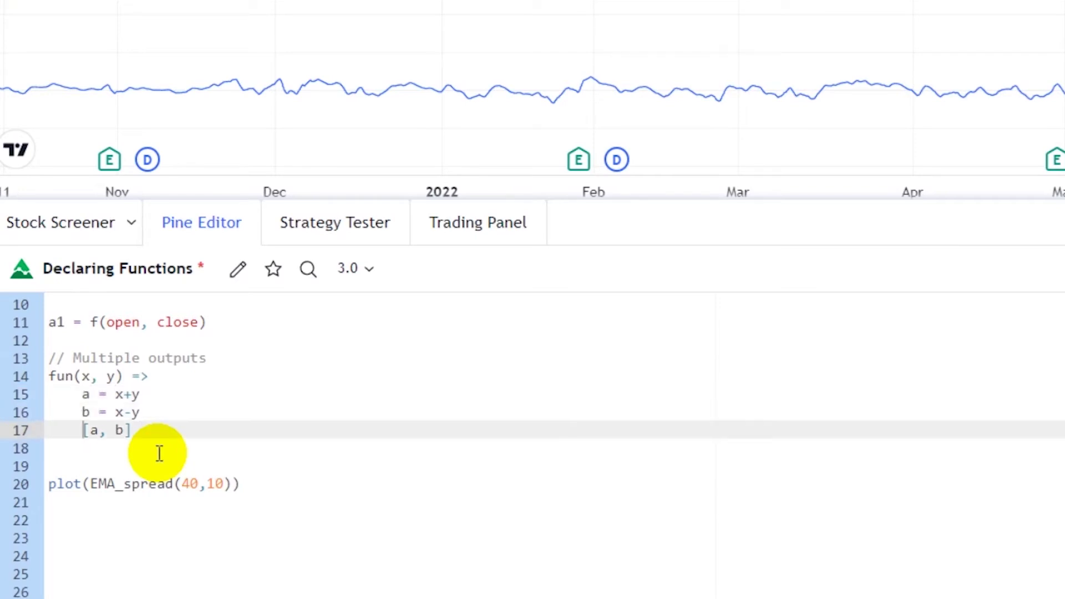
{"action": "key", "text": "Home"}
{"action": "key", "text": "Right"}
{"action": "key", "text": "Left"}
{"action": "key", "text": "Left"}
{"action": "key", "text": "Left"}
{"action": "key", "text": "Left"}
{"action": "key", "text": "Home"}
{"action": "key", "text": "End"}
{"action": "key", "text": "Left"}
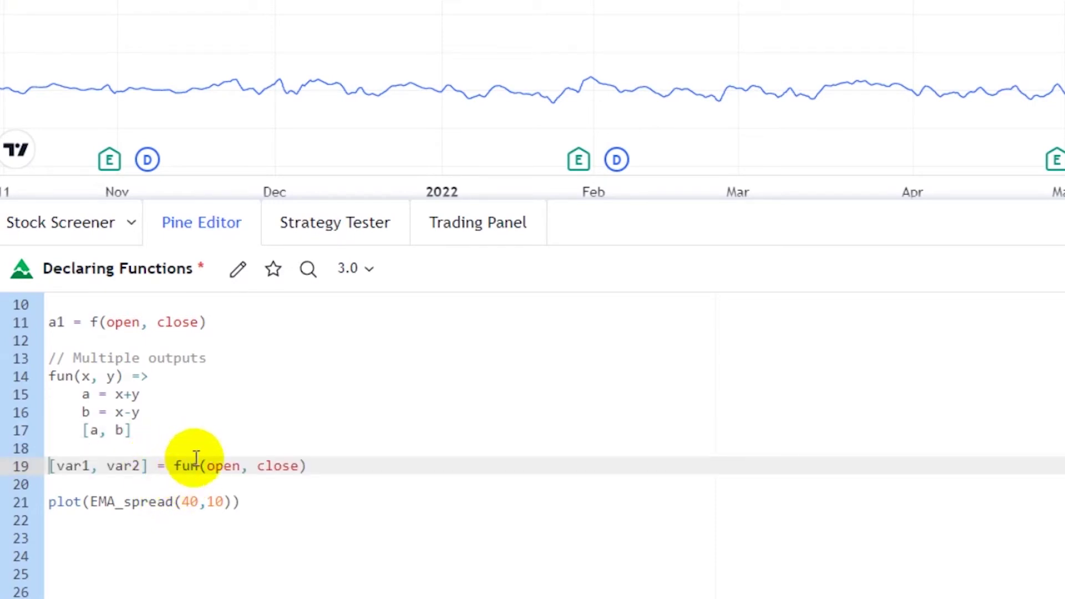
Add [var1, var2] = fun(open, close) to unpack both outputs on line 19.
{"action": "key", "text": "ctrl+Right"}
{"action": "key", "text": "ctrl+Right"}
{"action": "key", "text": "ctrl+Right"}
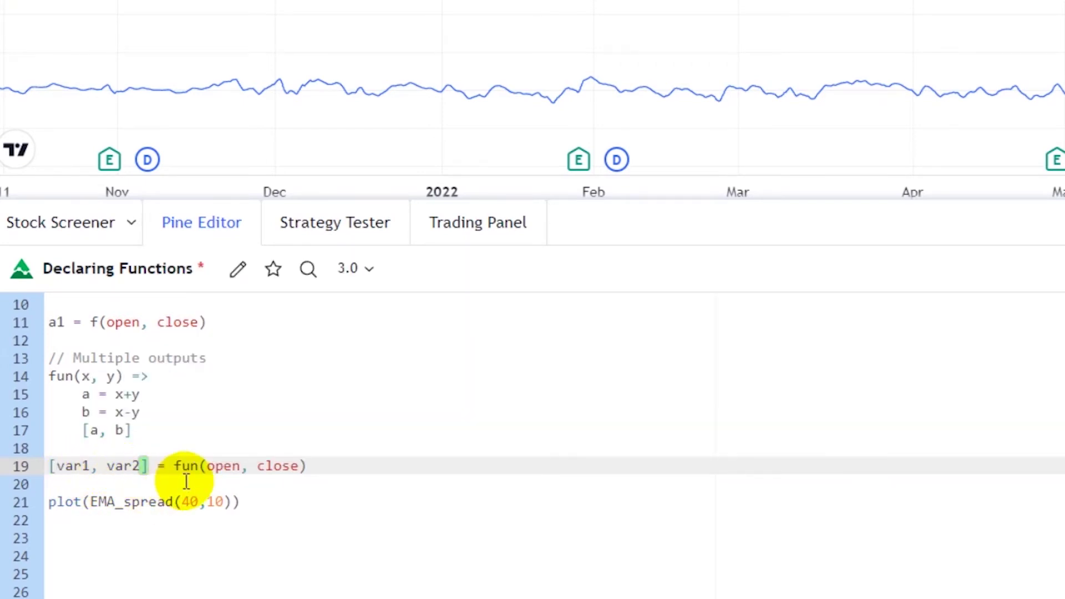
{"action": "left_click", "coordinate": [185, 483]}
{"action": "key", "text": "Up"}
{"action": "key", "text": "ctrl+Right"}
{"action": "key", "text": "ctrl+Right"}
{"action": "key", "text": "ctrl+Right"}
{"action": "key", "text": "ctrl+Right"}
{"action": "key", "text": "ctrl+Right"}
{"action": "key", "text": "Right"}
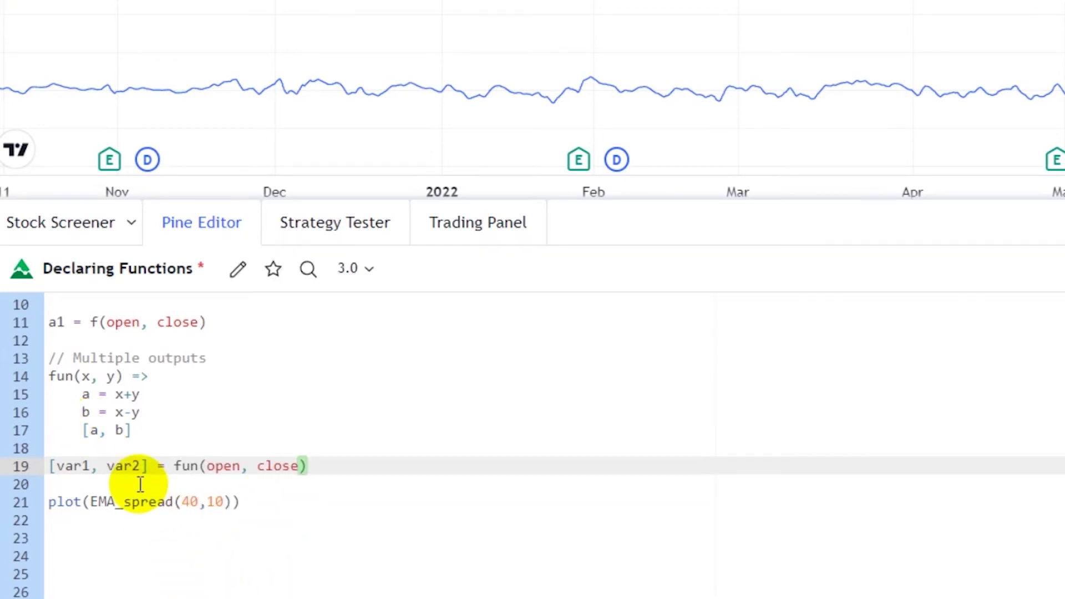
Write CrossAbove(price, length) => computing ta.ema and returning whether price crossed above it.
{"action": "key", "text": "Return"}
{"action": "key", "text": "Return"}
{"action": "key", "text": "Return"}
{"action": "key", "text": "Up"}
{"action": "key", "text": "Up"}
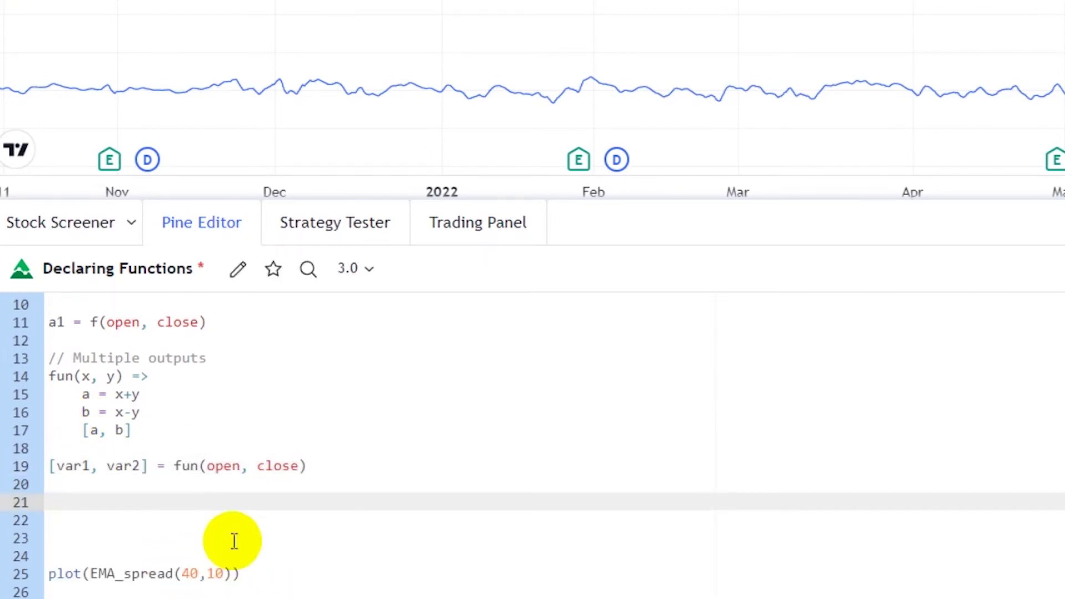
{"action": "type", "text": "c"}
{"action": "key", "text": "BackSpace"}
{"action": "type", "text": "CrossAbove"}
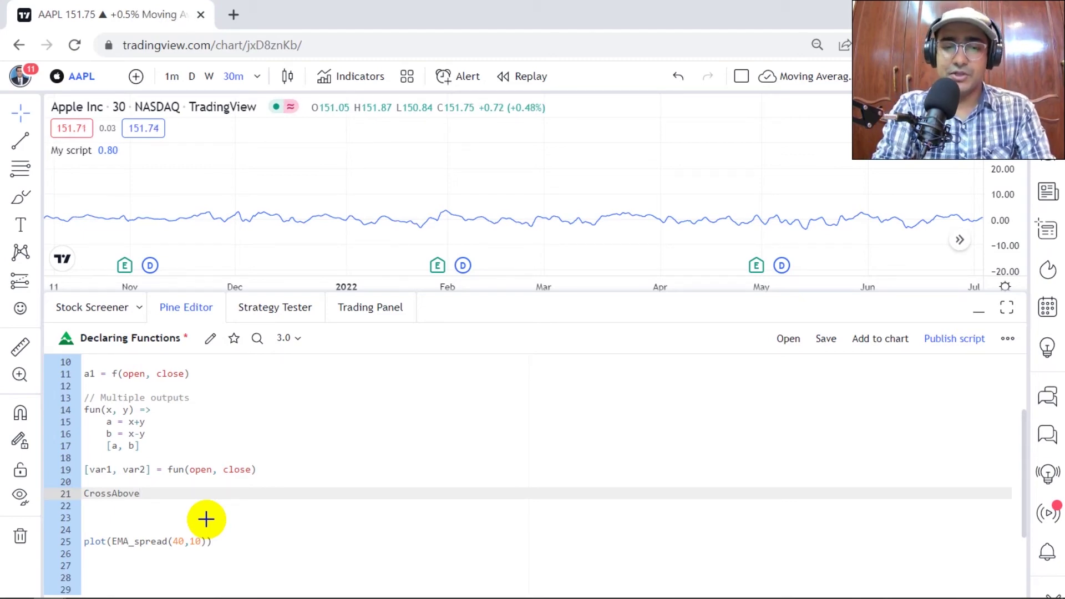
{"action": "type", "text": "(price, length"}
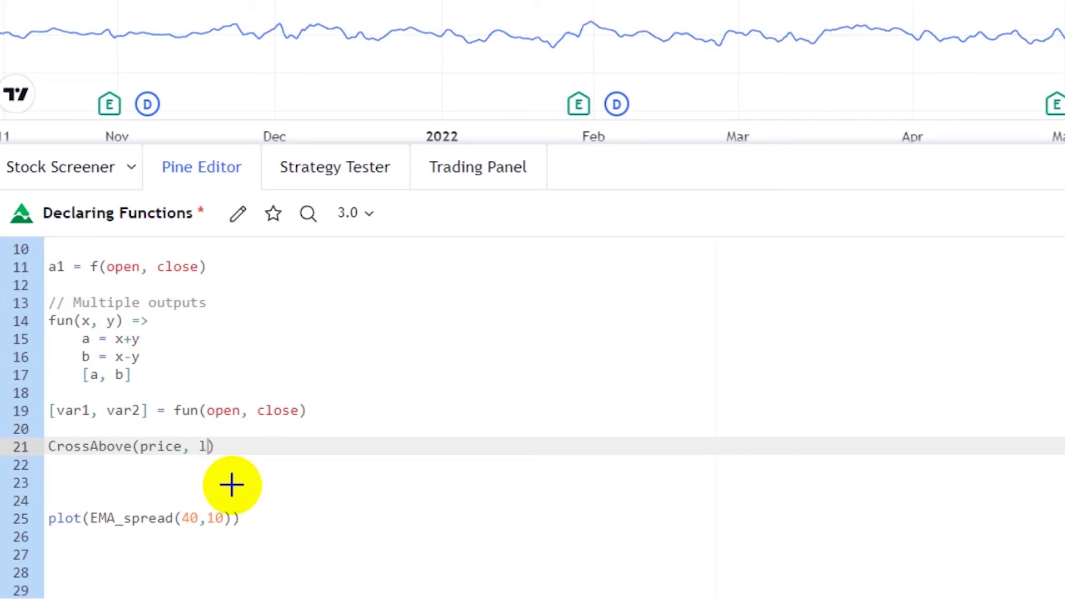
{"action": "type", "text": ") =>"}
{"action": "key", "text": "Return"}
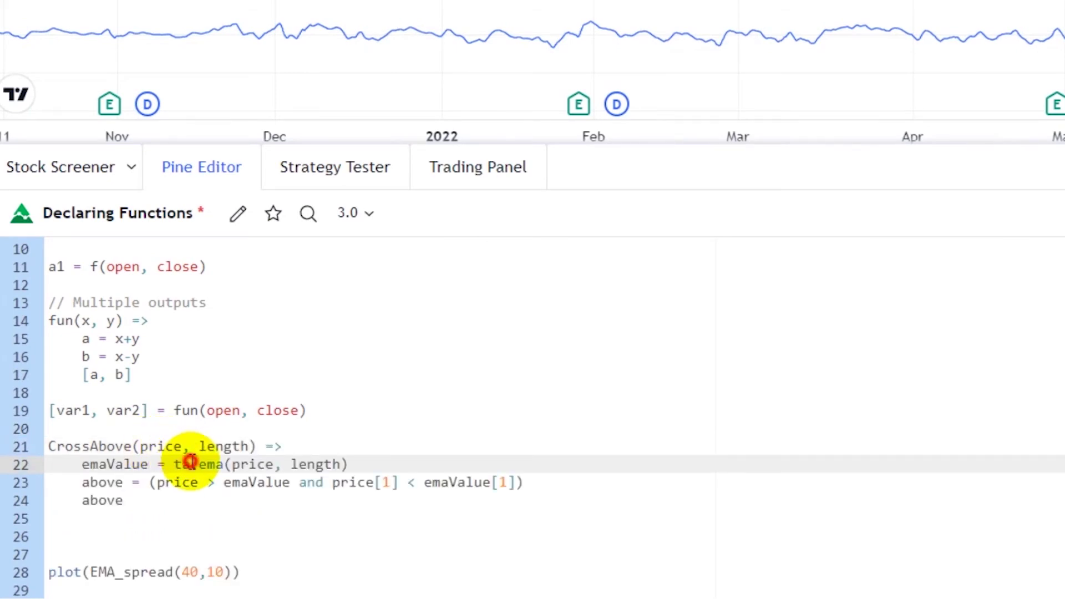
{"action": "left_click", "coordinate": [210, 499]}
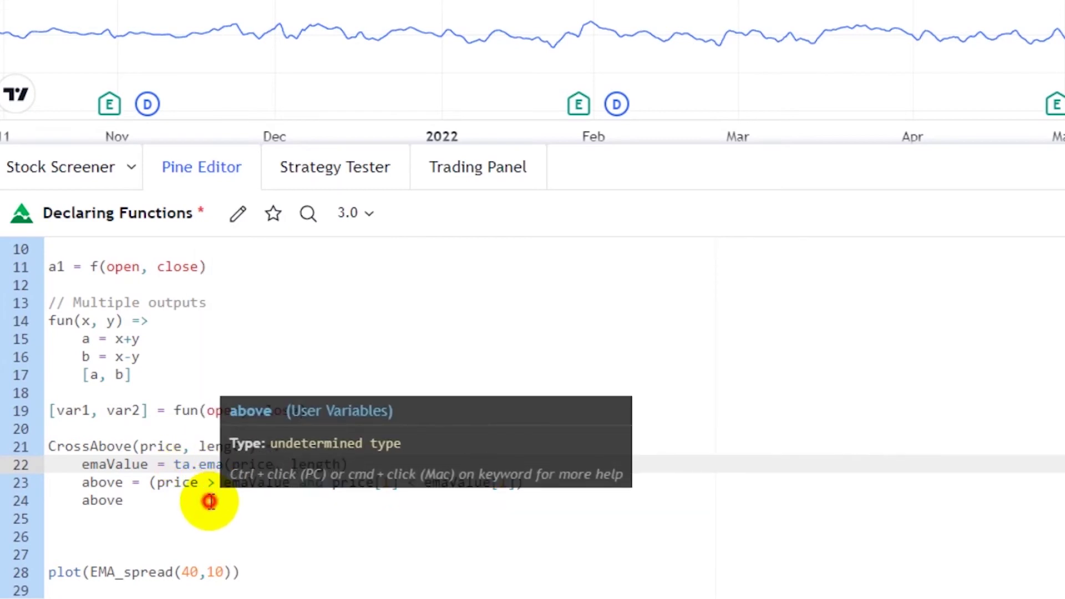
{"action": "left_click", "coordinate": [67, 530]}
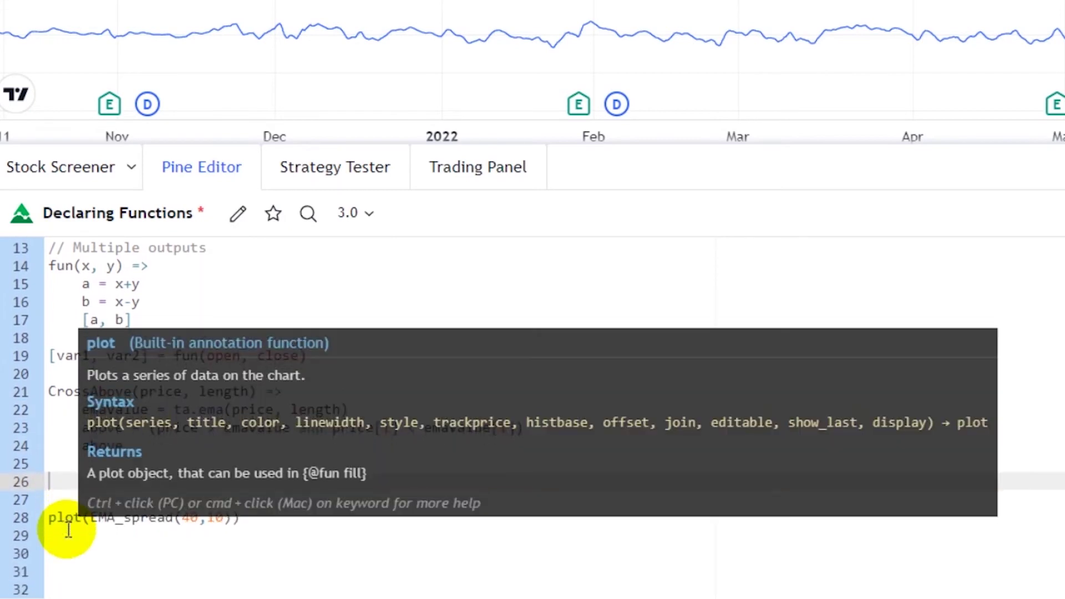
{"action": "scroll", "coordinate": [68, 530], "scroll_direction": "down", "scroll_amount": 2}
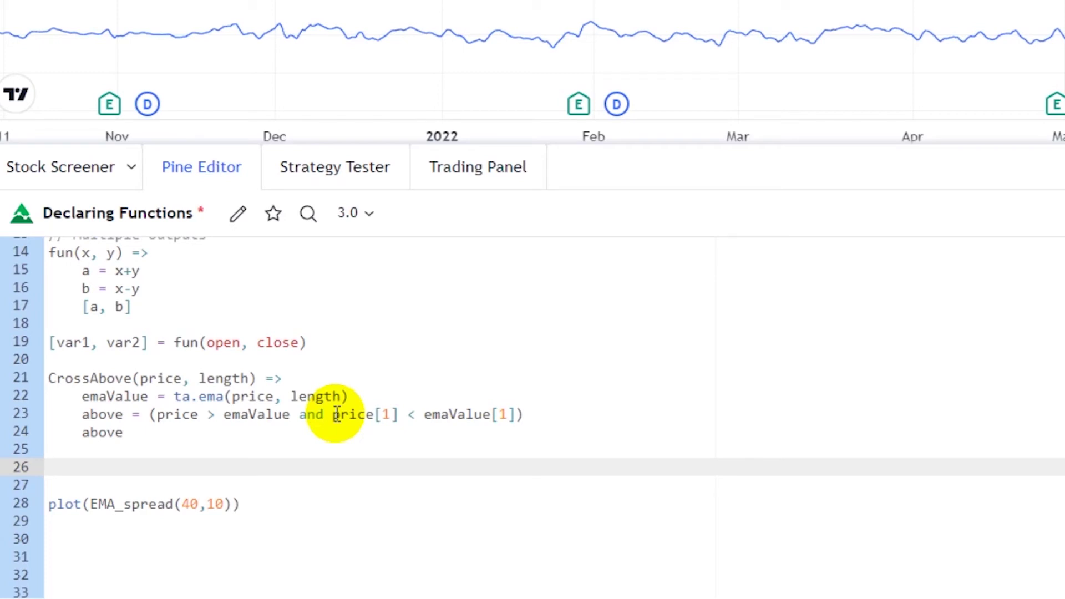
Tidy the blank lines above plot and point out the returned values above and [a, b].
{"action": "key", "text": "Up"}
{"action": "key", "text": "Up"}
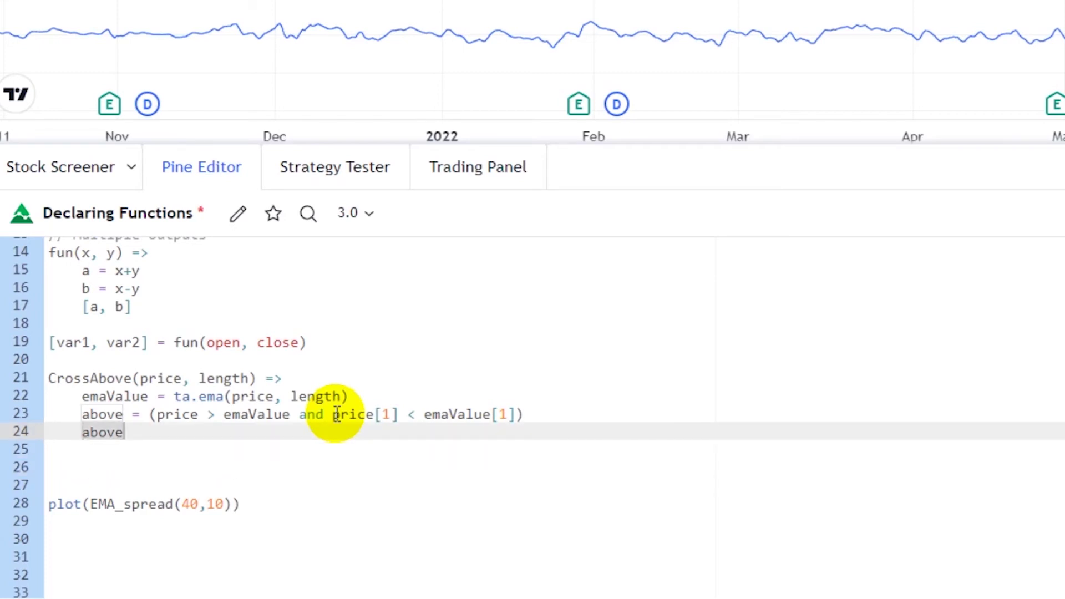
{"action": "key", "text": "Down"}
{"action": "key", "text": "Down"}
{"action": "key", "text": "Down"}
{"action": "key", "text": "BackSpace"}
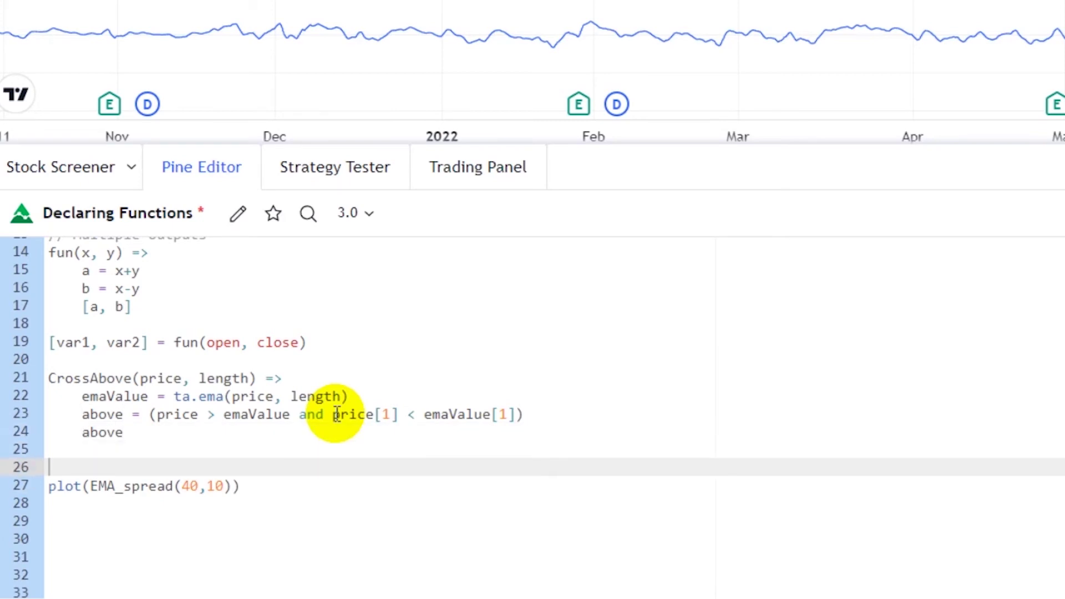
{"action": "key", "text": "Up"}
{"action": "key", "text": "Up"}
{"action": "key", "text": "End"}
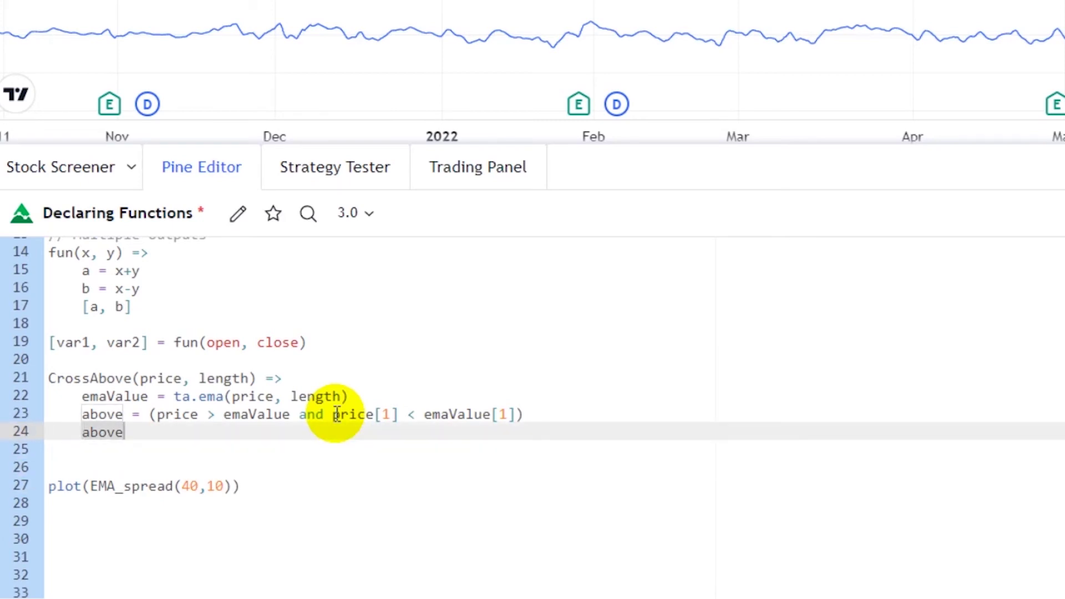
{"action": "key", "text": "Down"}
{"action": "key", "text": "Down"}
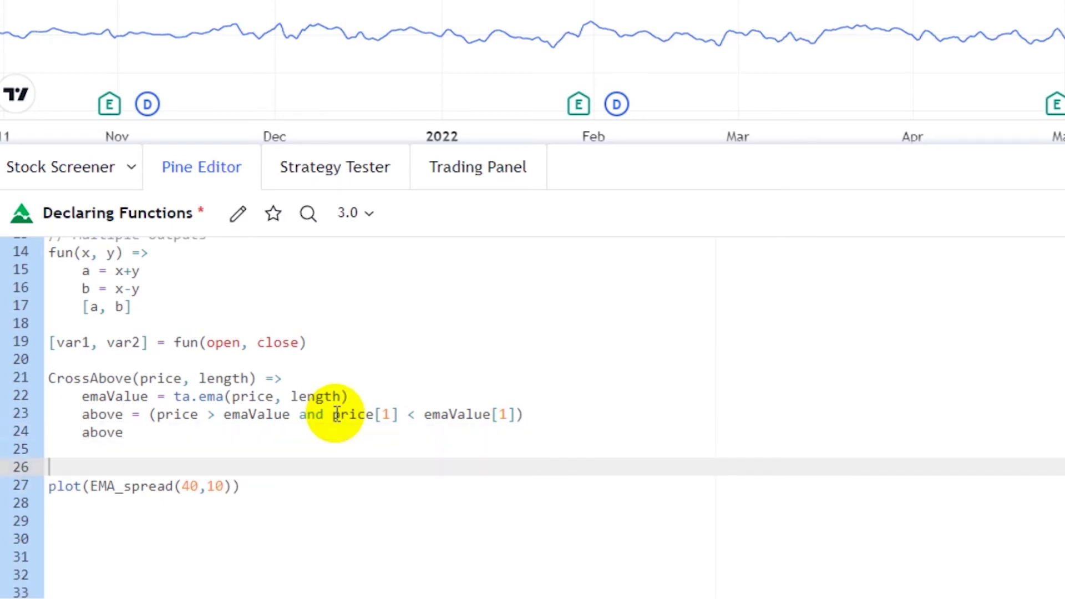
{"action": "scroll", "coordinate": [249, 375], "scroll_direction": "up", "scroll_amount": 1}
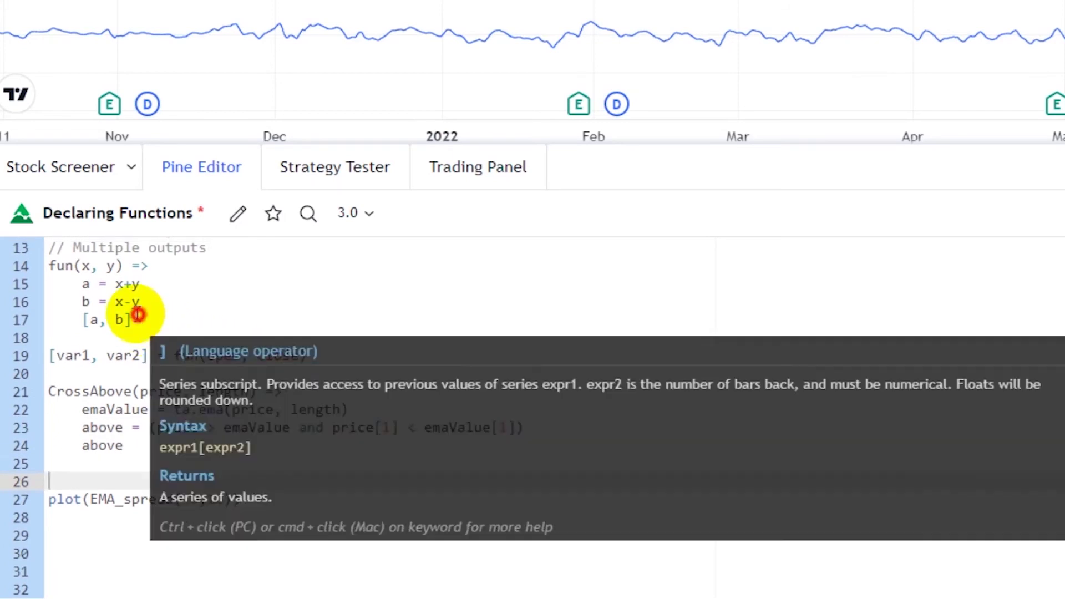
{"action": "left_click", "coordinate": [137, 315]}
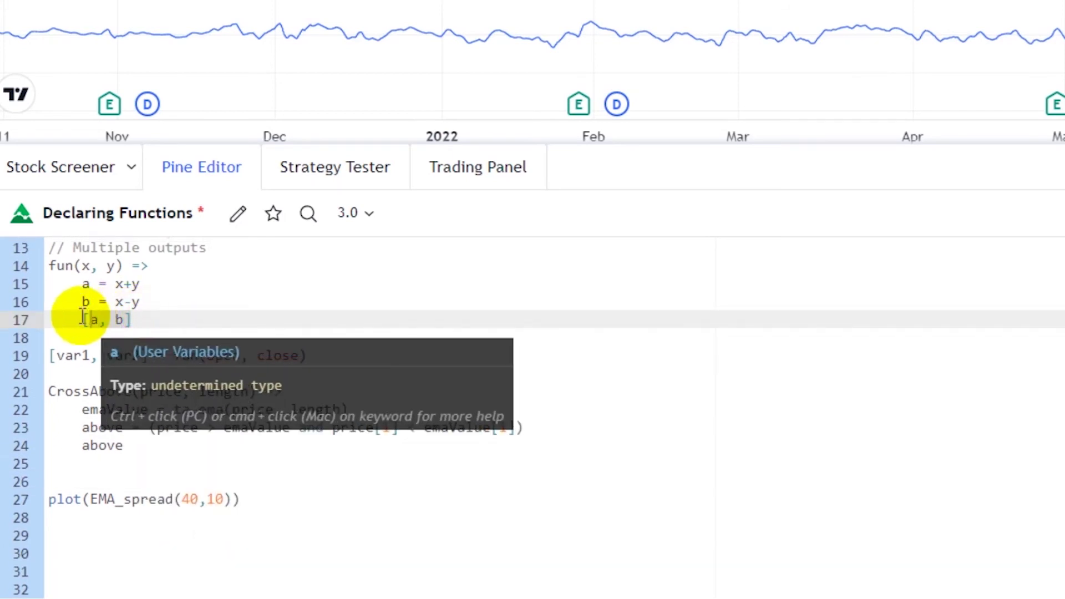
{"action": "left_click", "coordinate": [123, 447]}
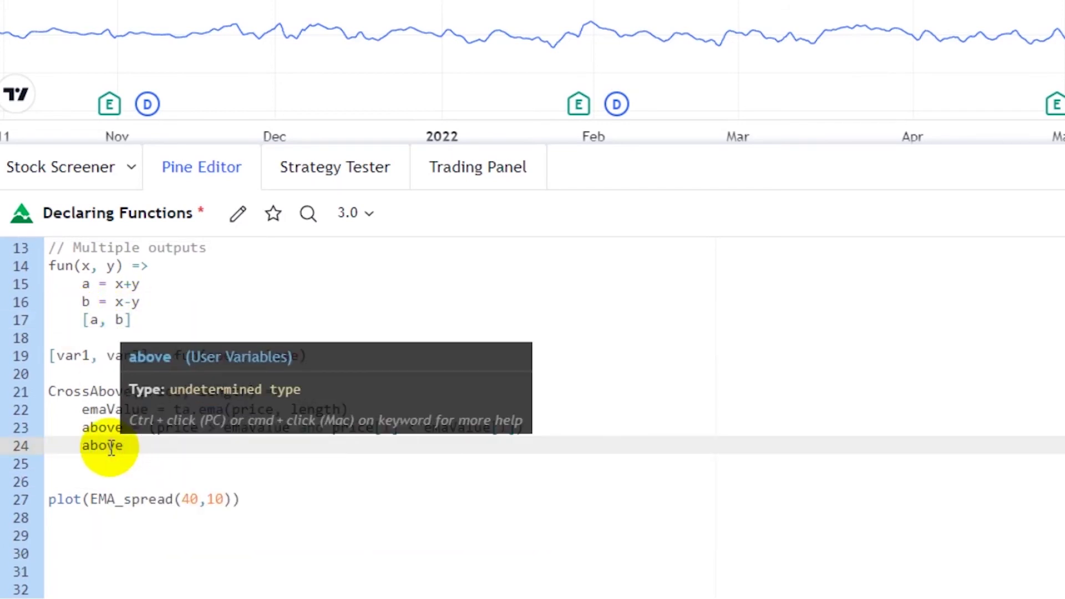
{"action": "left_click", "coordinate": [111, 472]}
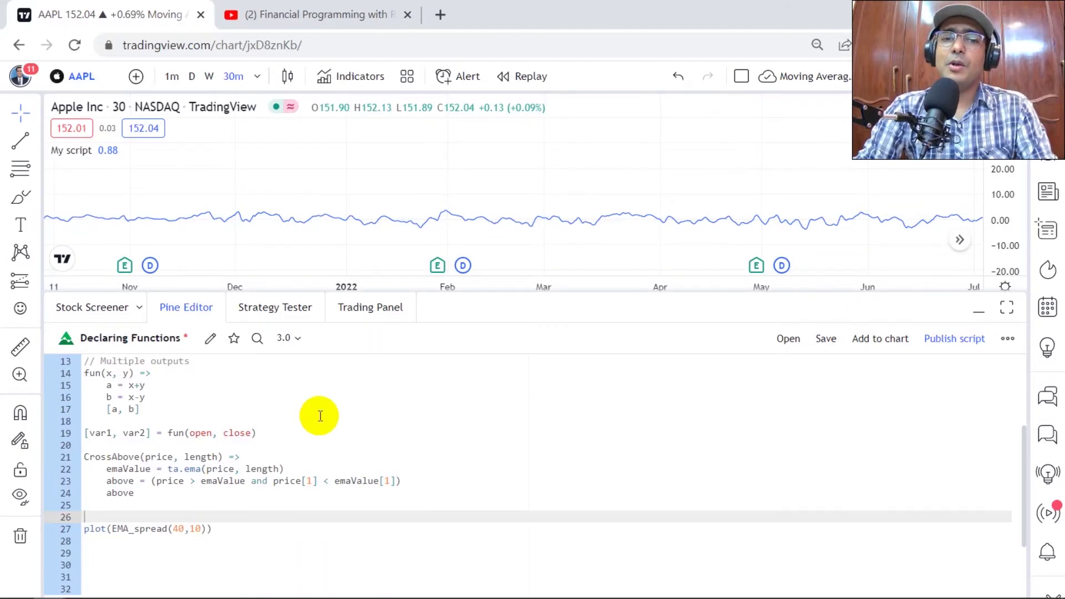
{"action": "mouse_move", "coordinate": [317, 14]}
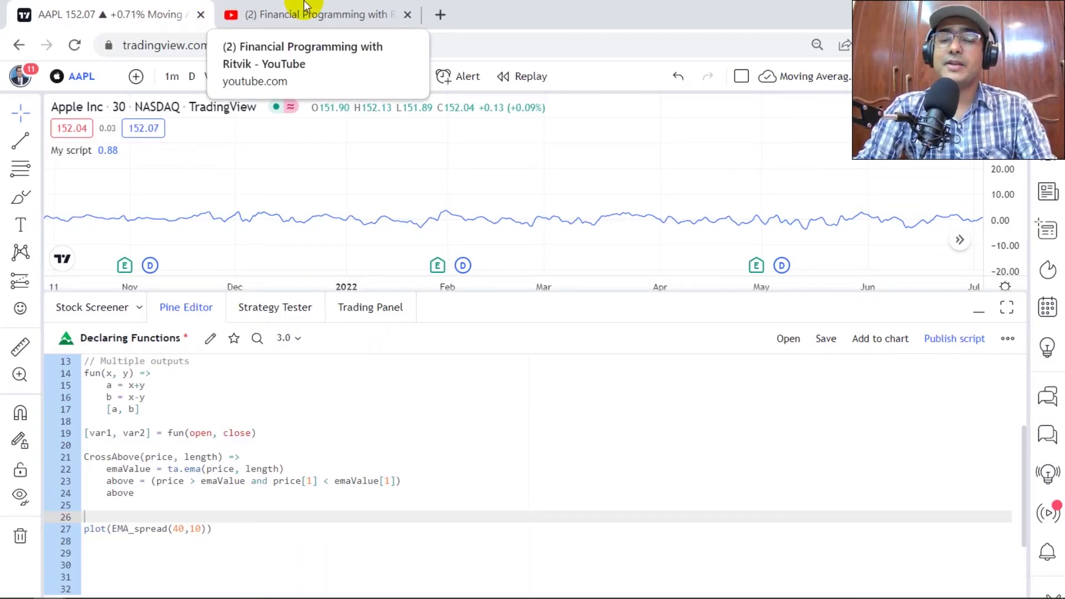
Switch to Google Drive, browse the Trading Bot subfolder and return to the course folder.
{"action": "left_click", "coordinate": [305, 6]}
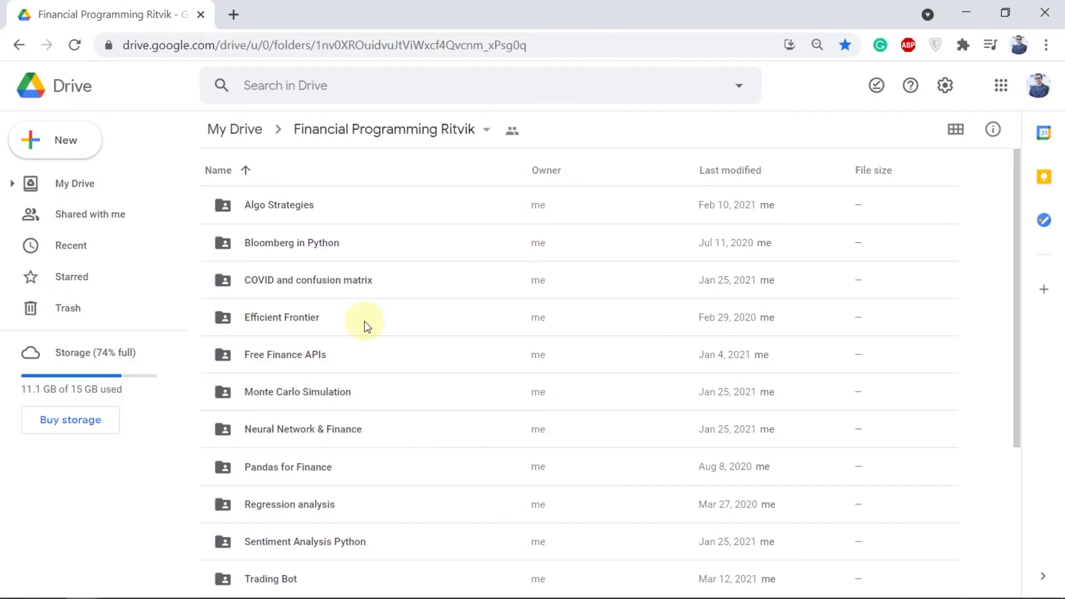
{"action": "scroll", "coordinate": [364, 326], "scroll_direction": "down", "scroll_amount": 1}
{"action": "scroll", "coordinate": [363, 326], "scroll_direction": "down", "scroll_amount": 2}
{"action": "scroll", "coordinate": [364, 326], "scroll_direction": "down", "scroll_amount": 1}
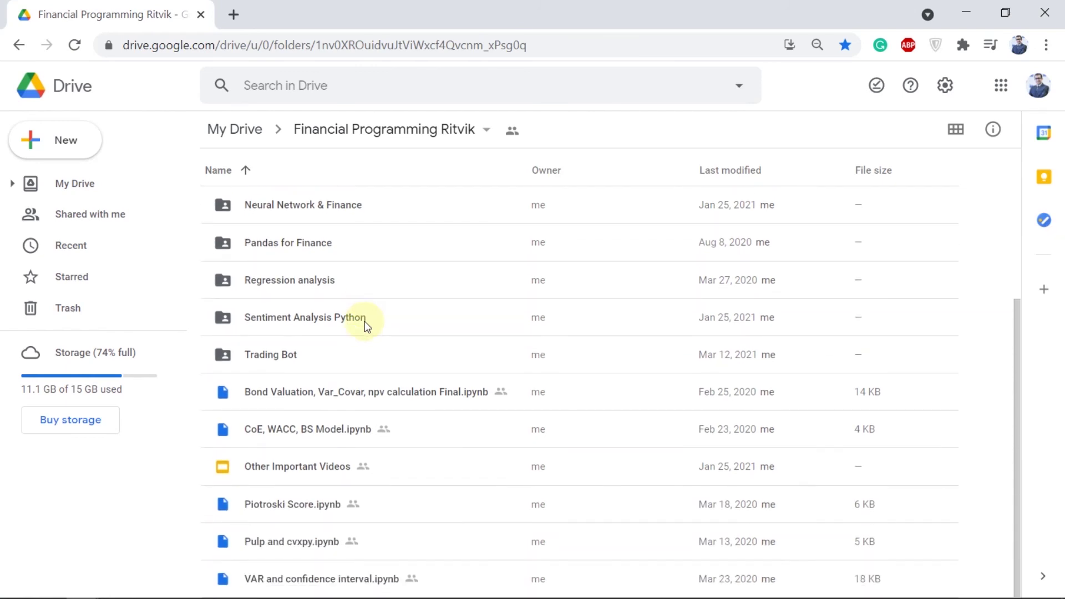
{"action": "double_click", "coordinate": [275, 356]}
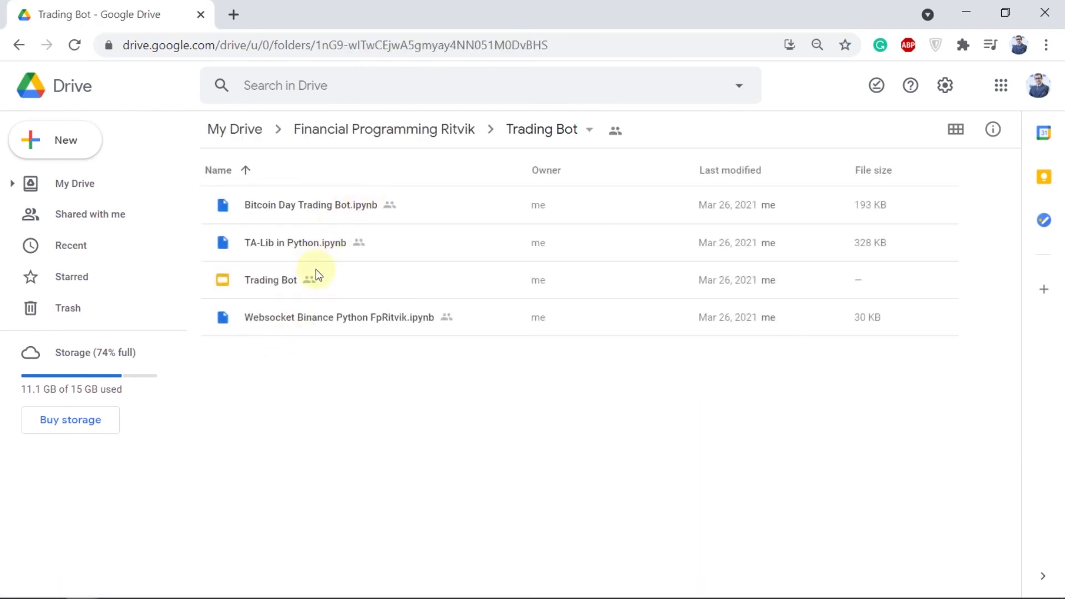
{"action": "left_click", "coordinate": [332, 133]}
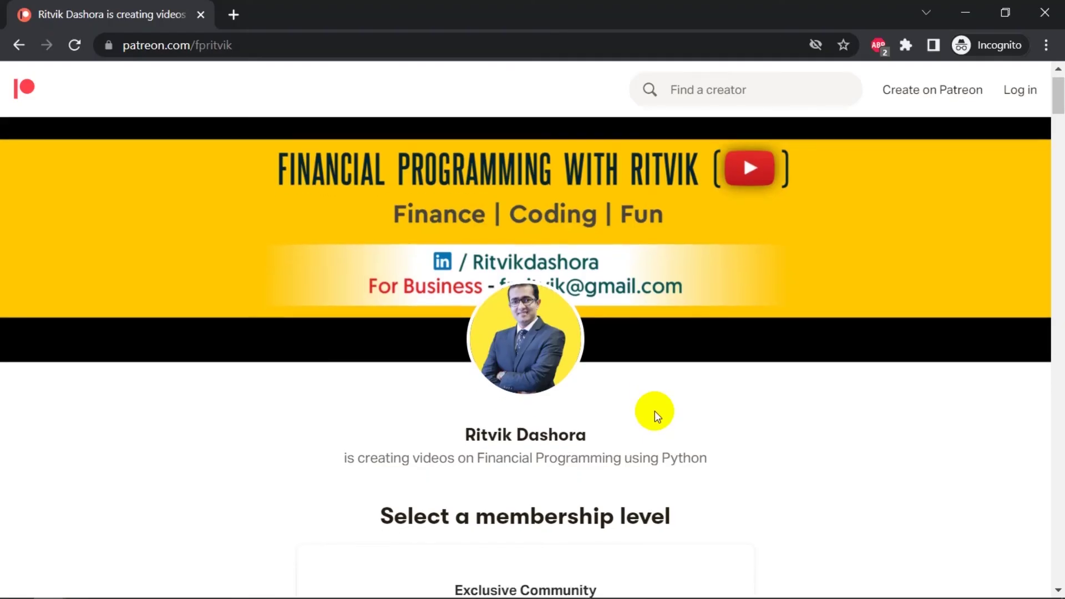
{"action": "scroll", "coordinate": [655, 411], "scroll_direction": "down", "scroll_amount": 1}
{"action": "scroll", "coordinate": [656, 411], "scroll_direction": "down", "scroll_amount": 1}
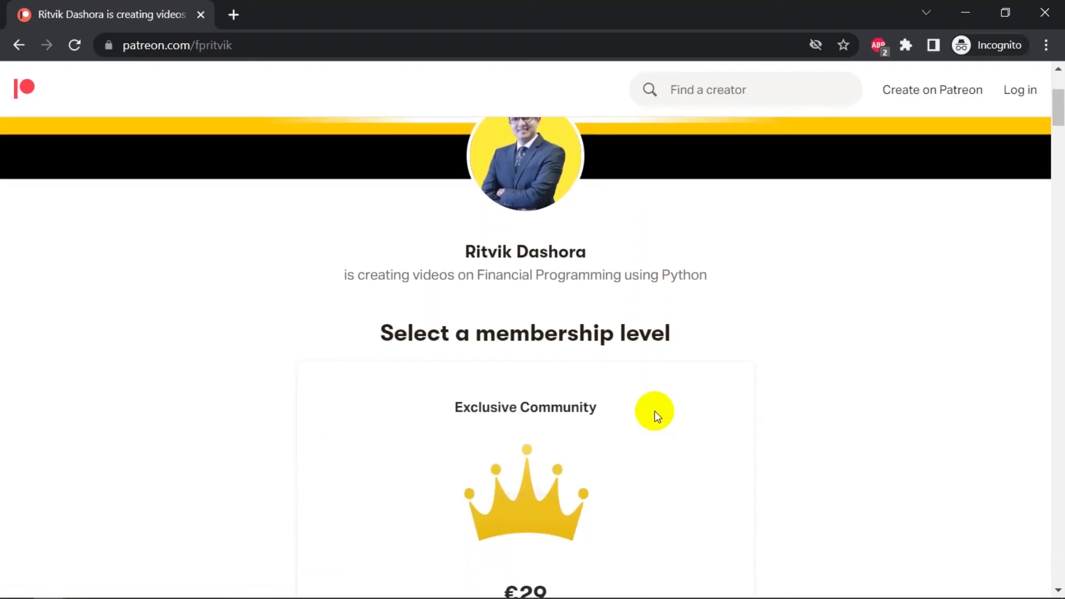
{"action": "scroll", "coordinate": [655, 411], "scroll_direction": "down", "scroll_amount": 2}
{"action": "scroll", "coordinate": [723, 467], "scroll_direction": "down", "scroll_amount": 2}
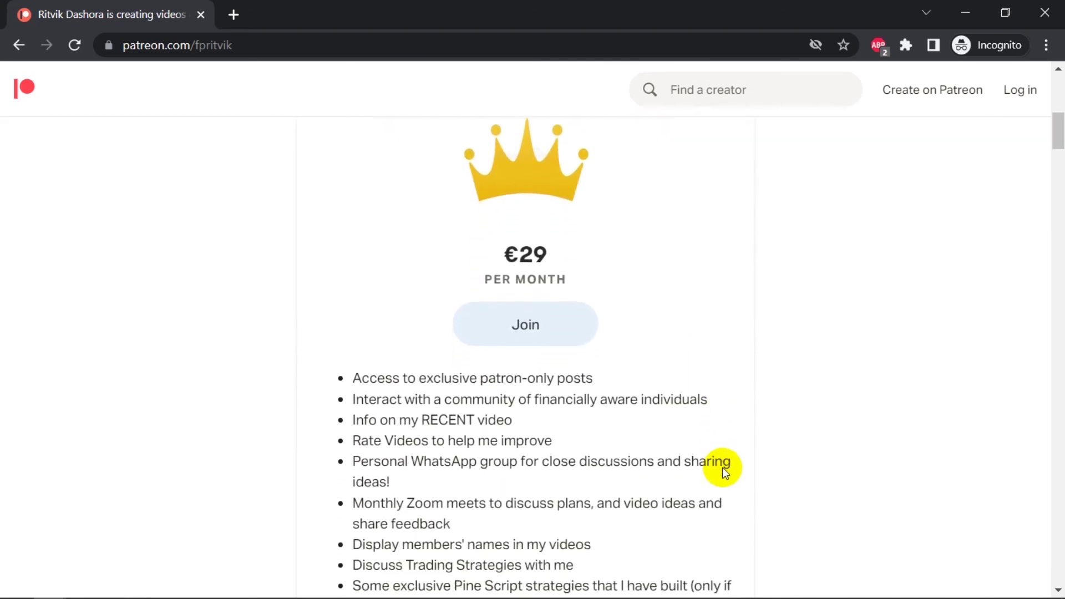
{"action": "scroll", "coordinate": [786, 526], "scroll_direction": "down", "scroll_amount": 1}
{"action": "scroll", "coordinate": [786, 526], "scroll_direction": "down", "scroll_amount": 1}
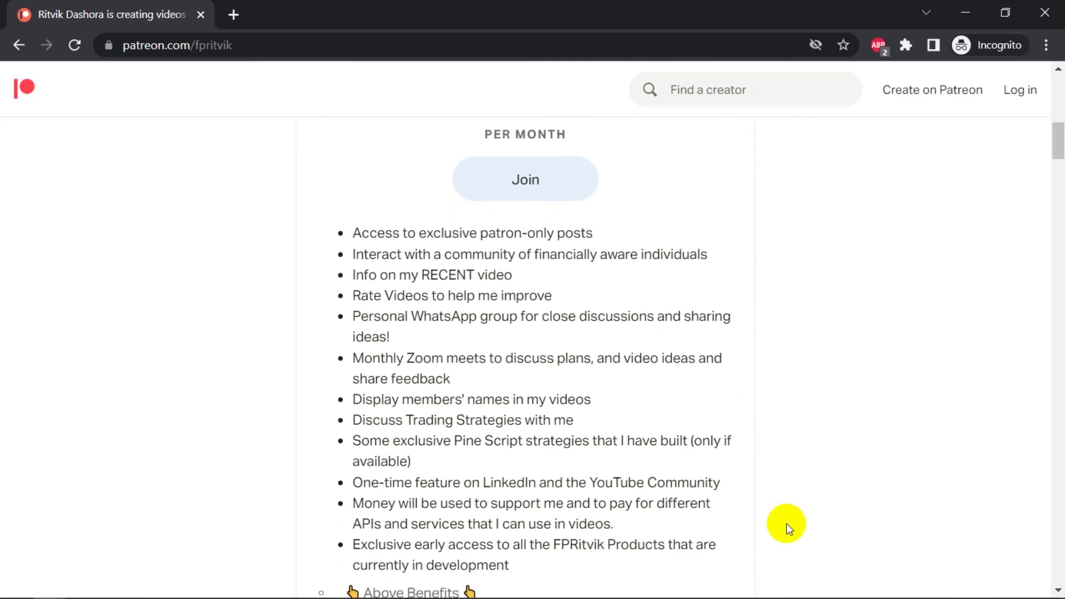
{"action": "scroll", "coordinate": [787, 526], "scroll_direction": "down", "scroll_amount": 2}
{"action": "scroll", "coordinate": [787, 526], "scroll_direction": "up", "scroll_amount": 1}
{"action": "scroll", "coordinate": [786, 526], "scroll_direction": "up", "scroll_amount": 1}
{"action": "scroll", "coordinate": [787, 526], "scroll_direction": "up", "scroll_amount": 1}
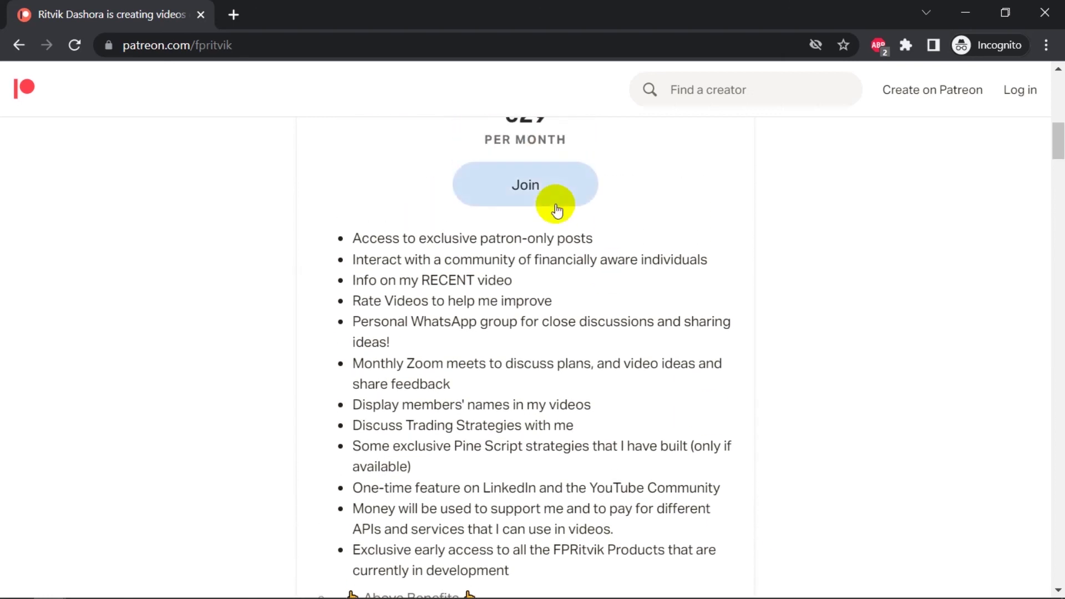